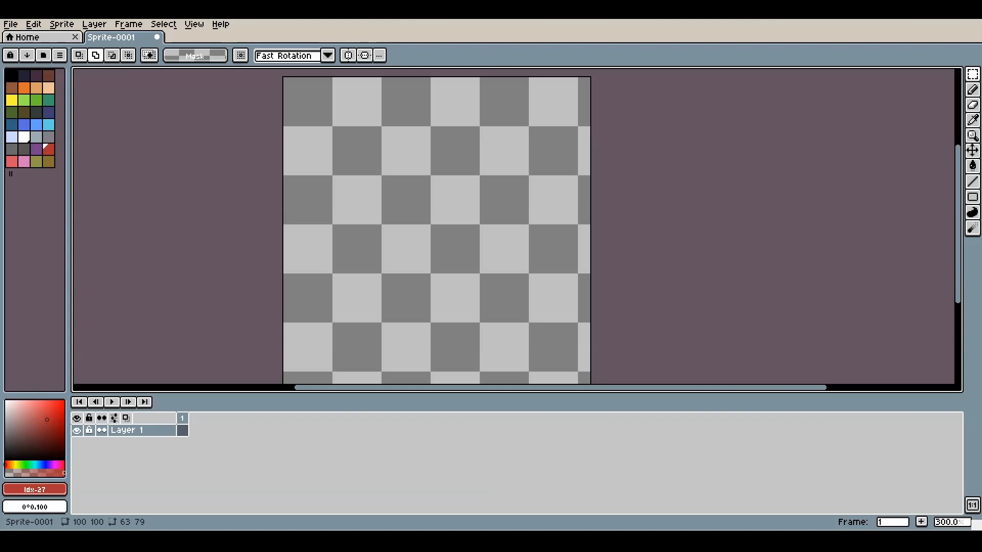
# Step: Select a rectangular area about 45 by 44 px near the middle of the canvas with the Rectangular Marquee
pyautogui.click(973, 76)
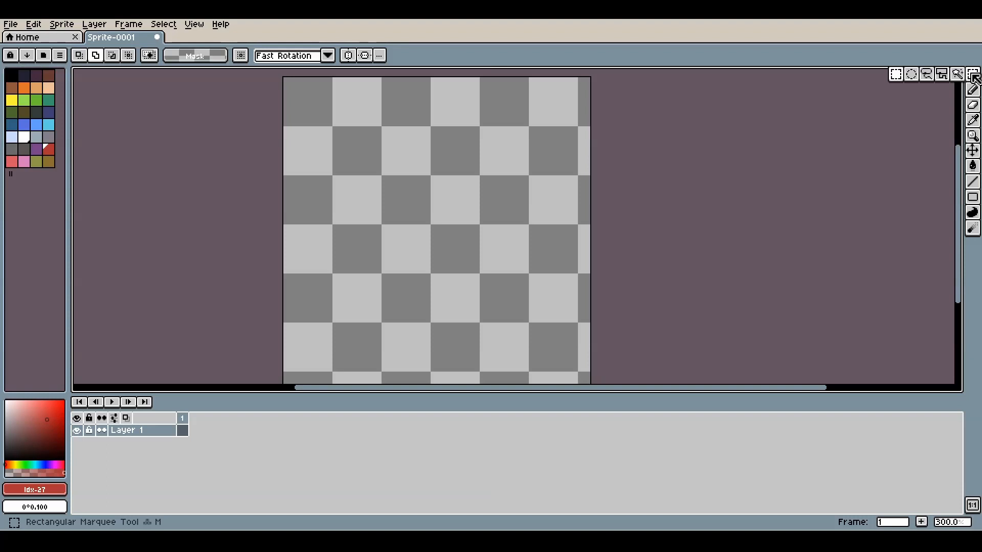
pyautogui.click(895, 76)
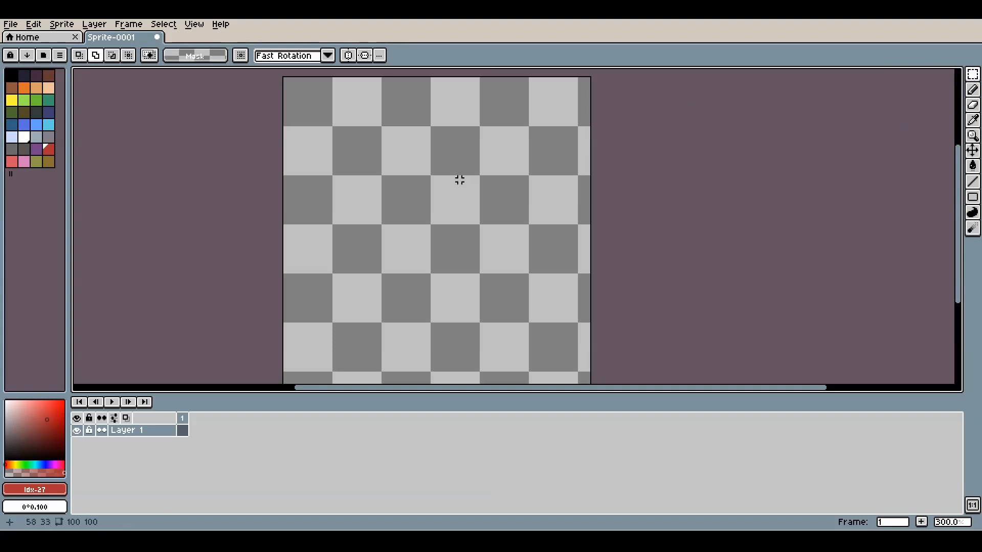
pyautogui.moveTo(370, 153)
pyautogui.mouseDown()
pyautogui.moveTo(437, 240)
pyautogui.moveTo(508, 287)
pyautogui.mouseUp()
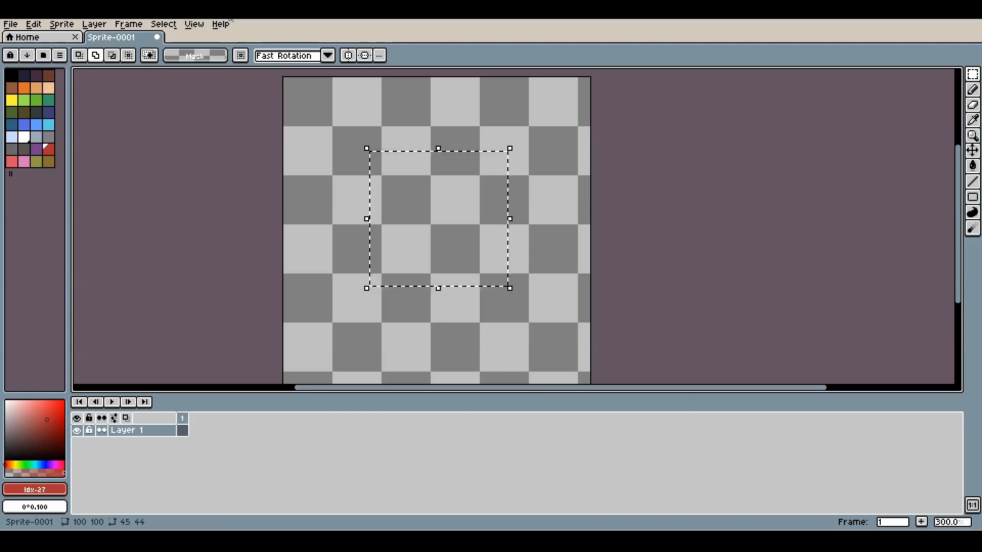
# Step: Invert the rectangular selection and undo the inversion
pyautogui.click(164, 25)
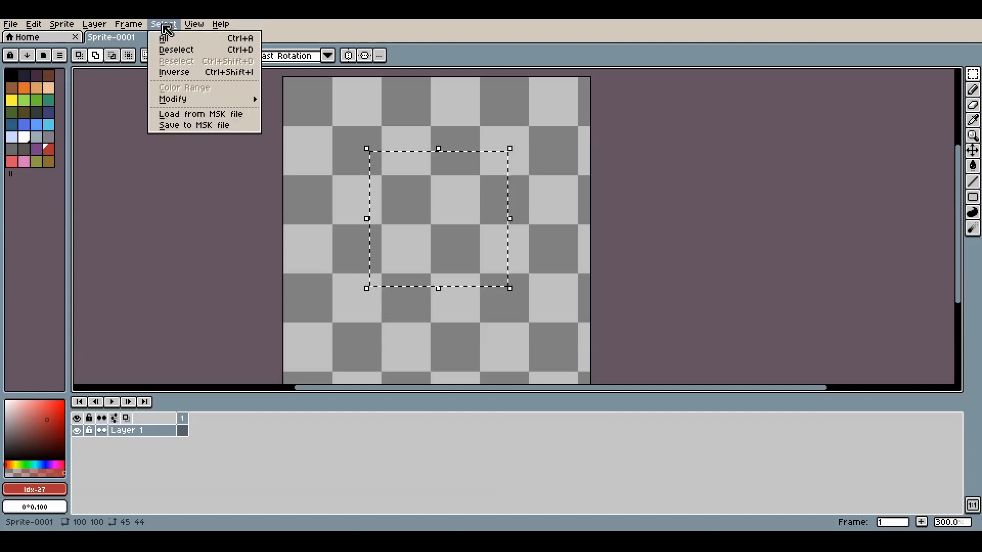
pyautogui.click(173, 76)
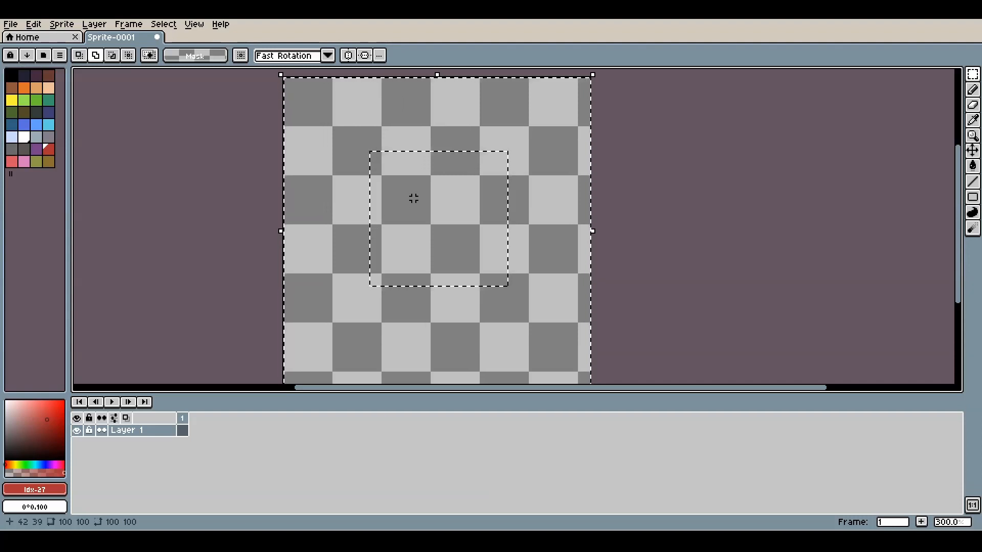
pyautogui.hotkey('ctrl', 'z')
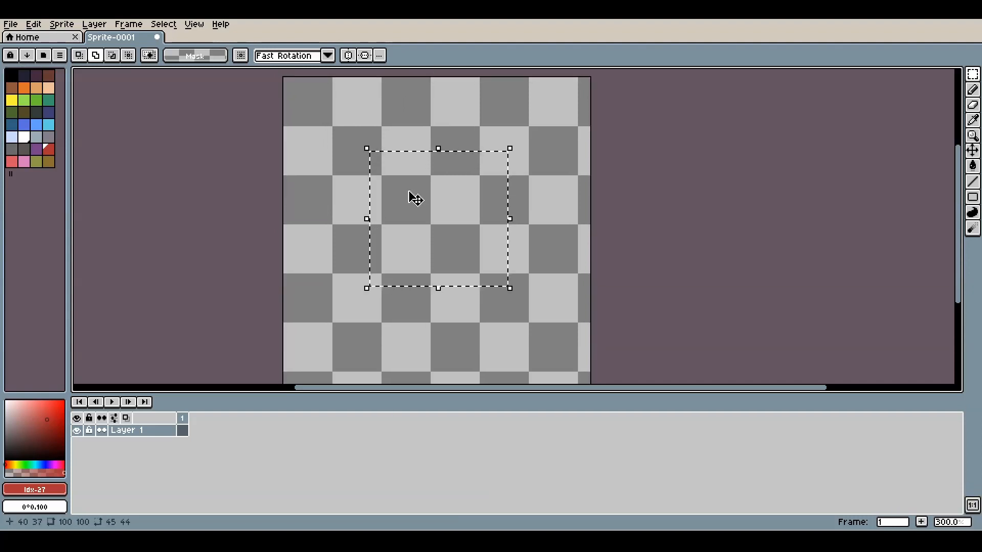
# Step: Turn the rectangular selection into a border selection with a width of 5 px using the square brush
pyautogui.click(166, 24)
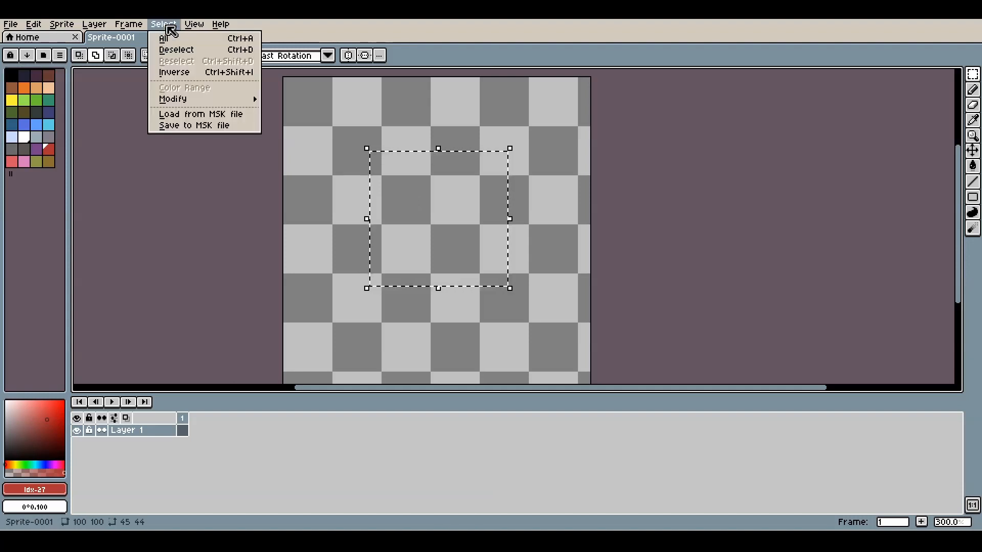
pyautogui.moveTo(188, 101)
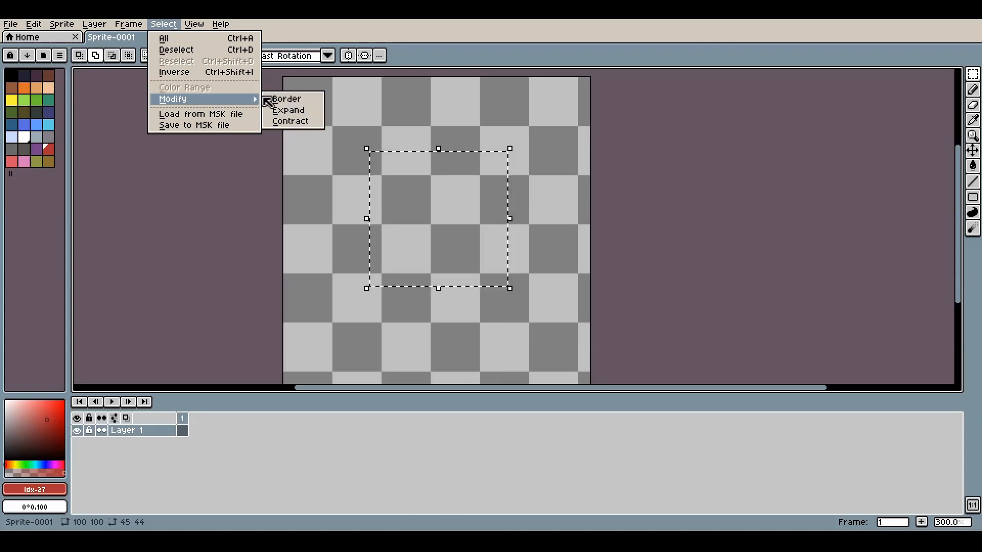
pyautogui.click(290, 99)
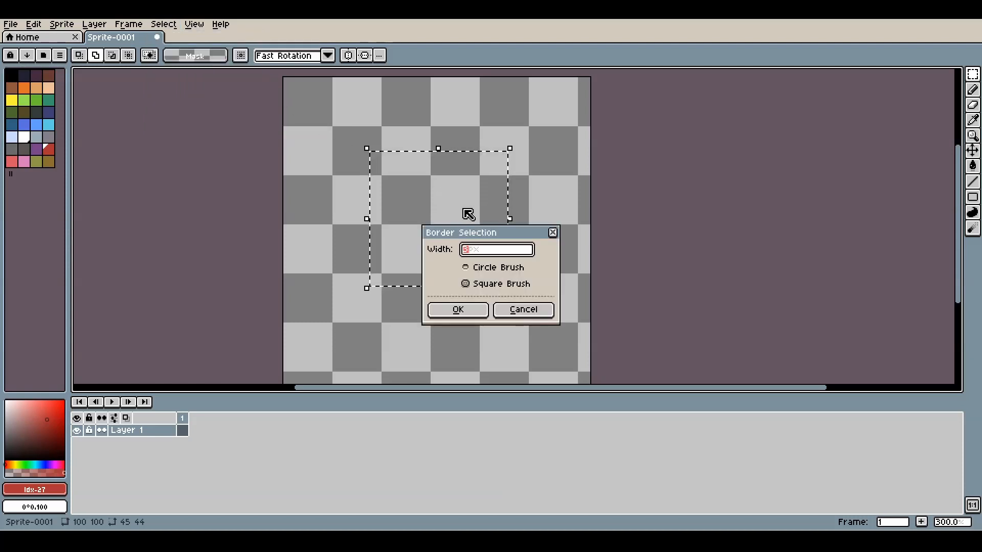
pyautogui.moveTo(480, 238); pyautogui.dragTo(580, 140)
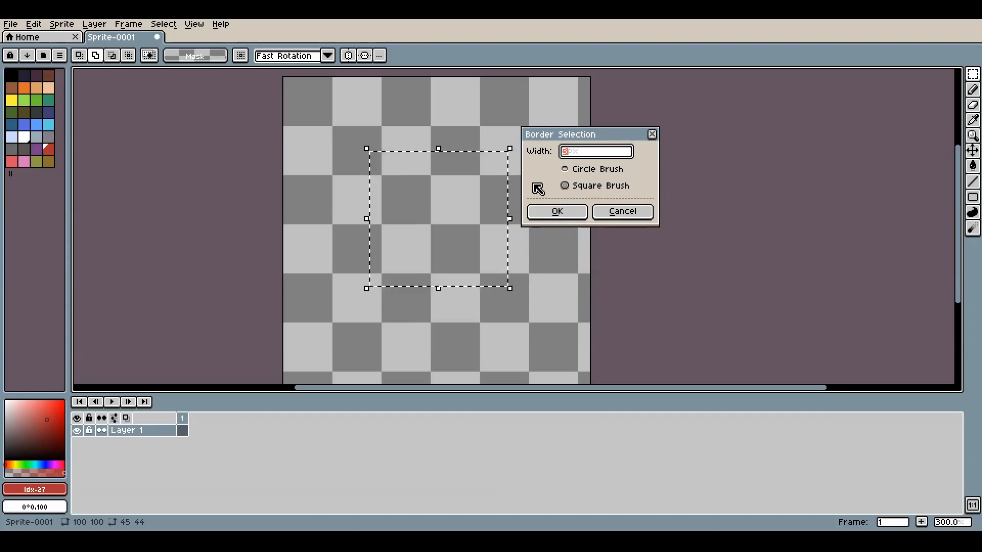
pyautogui.write('5')
pyautogui.click(560, 214)
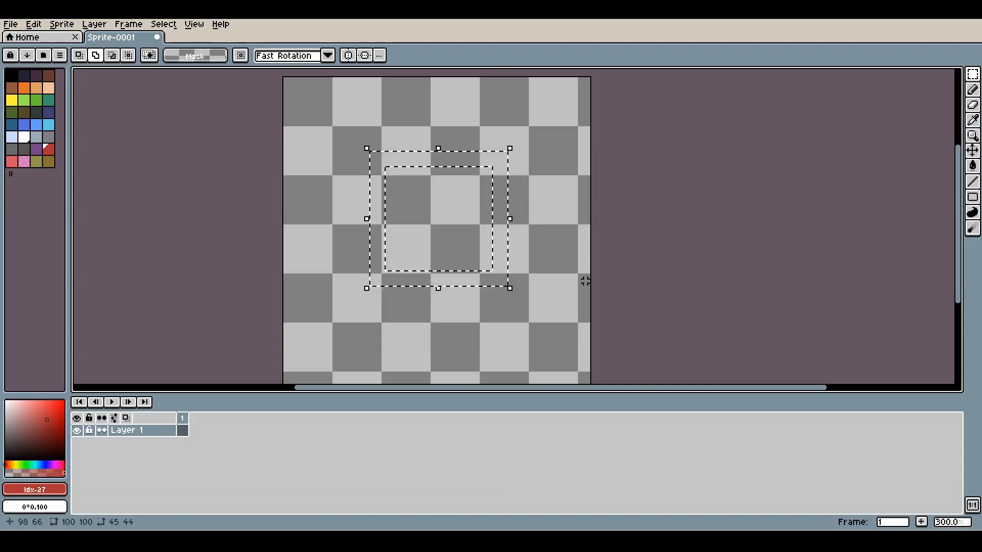
# Step: Scribble red 1 px Pencil strokes across all sides of the border selection, and undo them
pyautogui.click(973, 90)
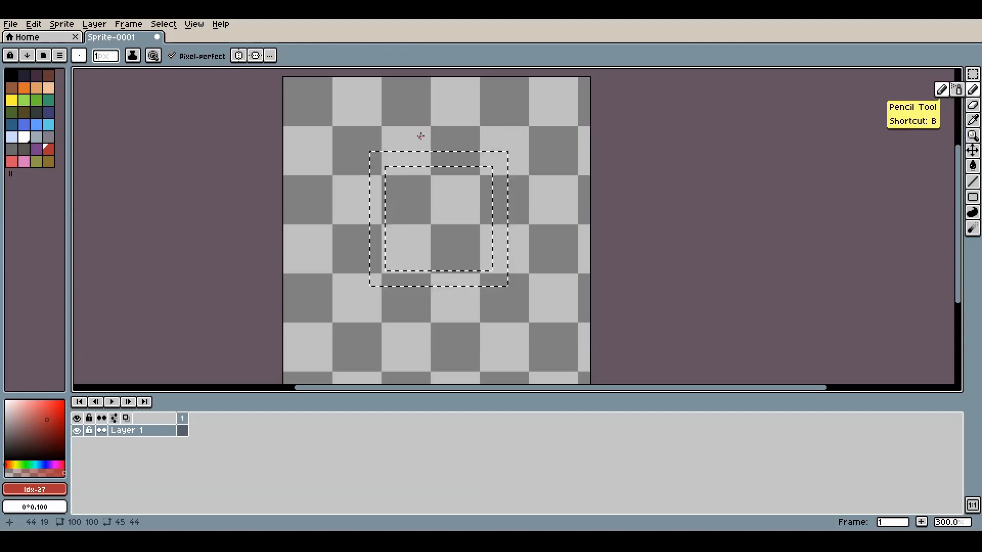
pyautogui.moveTo(421, 136); pyautogui.dragTo(345, 223)
pyautogui.moveTo(470, 116)
pyautogui.mouseDown()
pyautogui.moveTo(450, 148)
pyautogui.moveTo(435, 281)
pyautogui.moveTo(511, 142)
pyautogui.mouseUp()
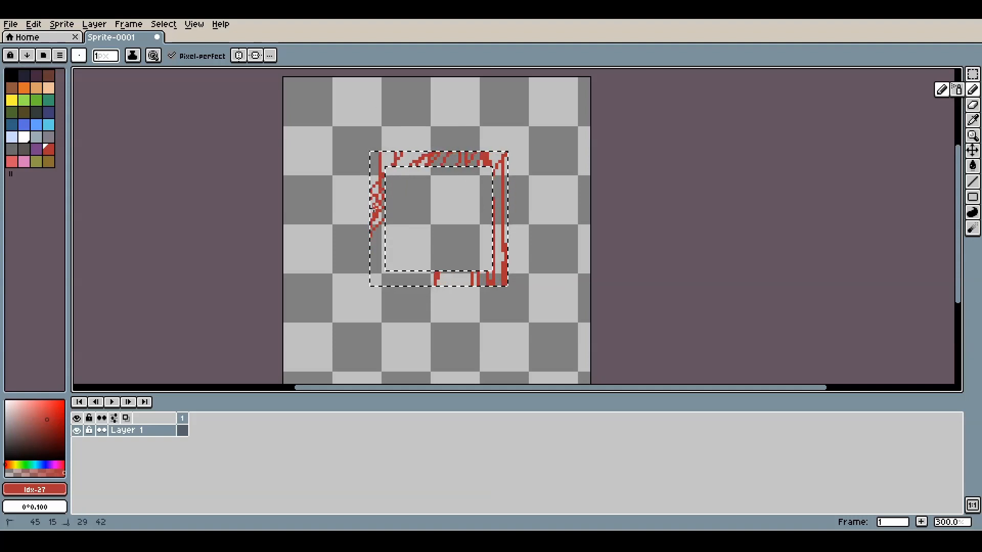
pyautogui.moveTo(482, 268); pyautogui.dragTo(560, 287)
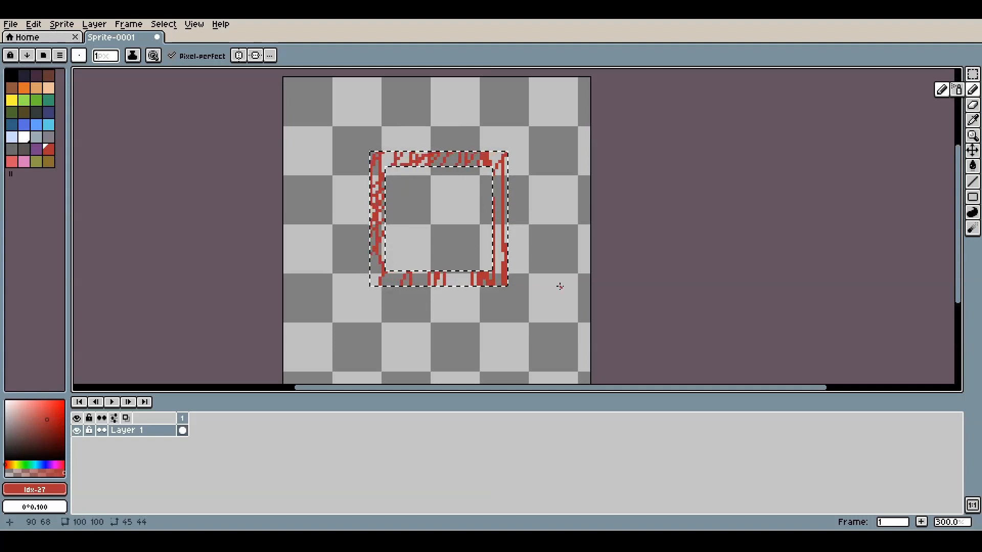
pyautogui.press('Delete')
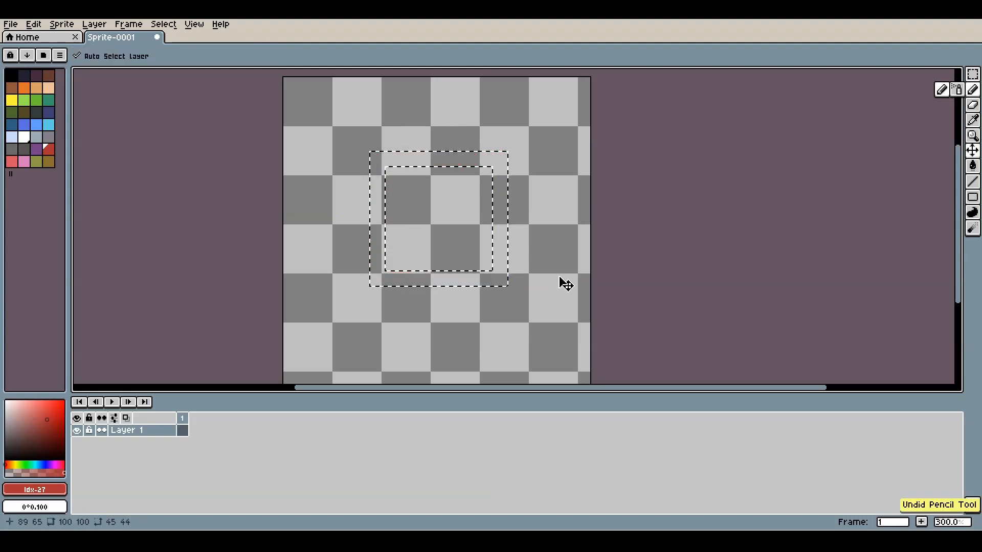
# Step: Invert the border selection so the areas inside and outside the frame are selected
pyautogui.click(134, 25)
pyautogui.moveTo(163, 24)
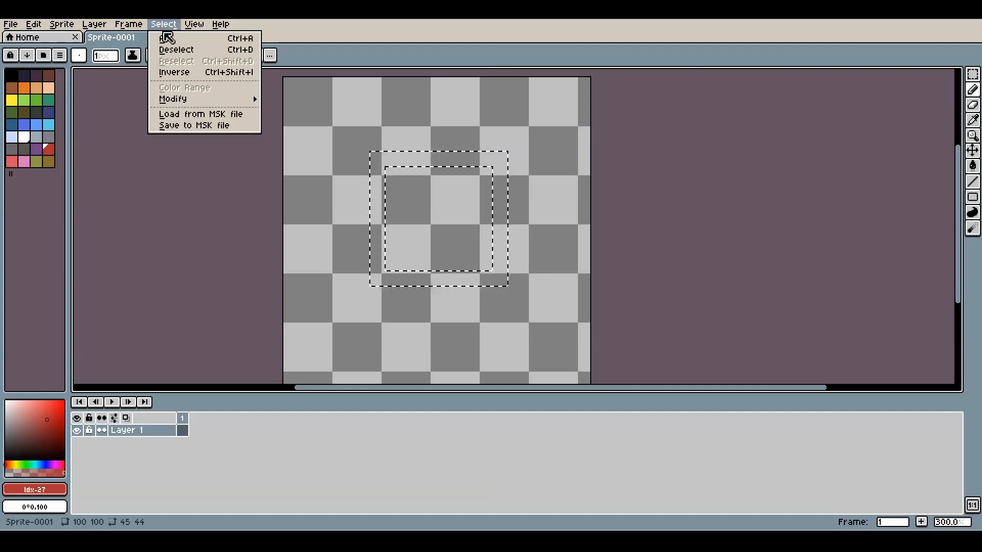
pyautogui.click(168, 72)
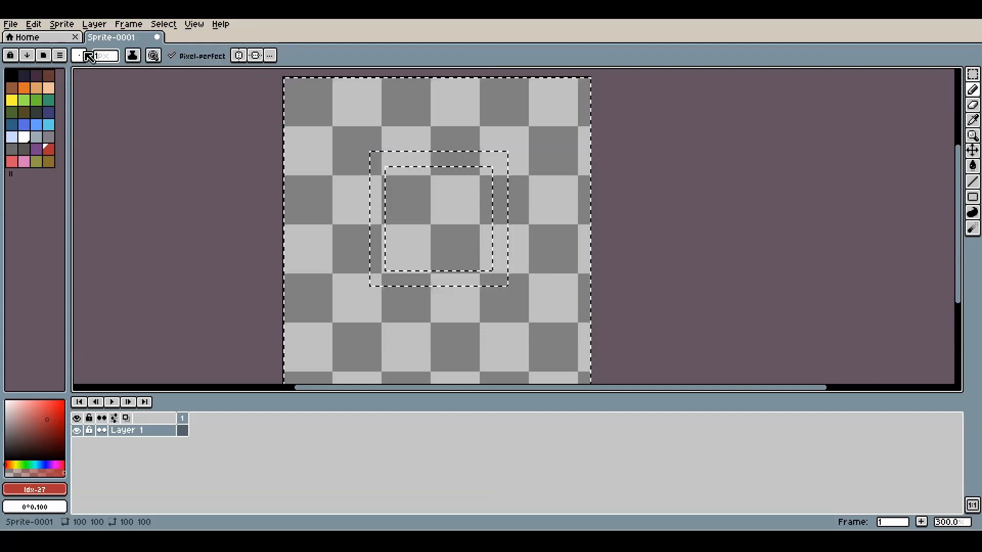
# Step: Set the Pencil size to 8 px and paint broad red strokes over the frame and the area around it
pyautogui.click(105, 57)
pyautogui.moveTo(106, 71); pyautogui.dragTo(111, 71)
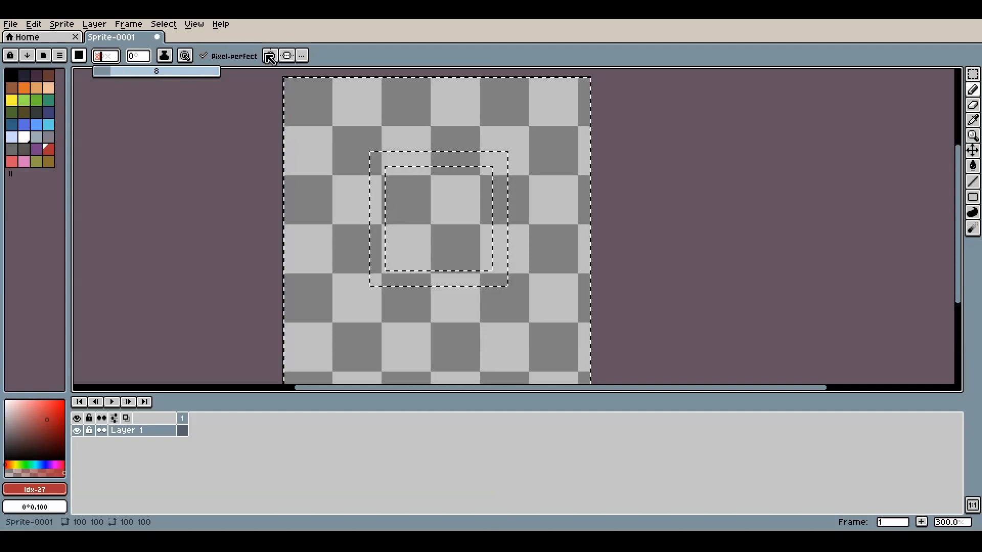
pyautogui.moveTo(584, 102)
pyautogui.mouseDown()
pyautogui.moveTo(346, 307)
pyautogui.moveTo(344, 324)
pyautogui.moveTo(332, 205)
pyautogui.mouseUp()
pyautogui.moveTo(537, 129)
pyautogui.mouseDown()
pyautogui.moveTo(297, 218)
pyautogui.moveTo(275, 166)
pyautogui.moveTo(453, 189)
pyautogui.moveTo(466, 254)
pyautogui.moveTo(410, 307)
pyautogui.moveTo(558, 278)
pyautogui.moveTo(435, 214)
pyautogui.moveTo(332, 135)
pyautogui.mouseUp()
pyautogui.moveTo(383, 159); pyautogui.dragTo(390, 162)
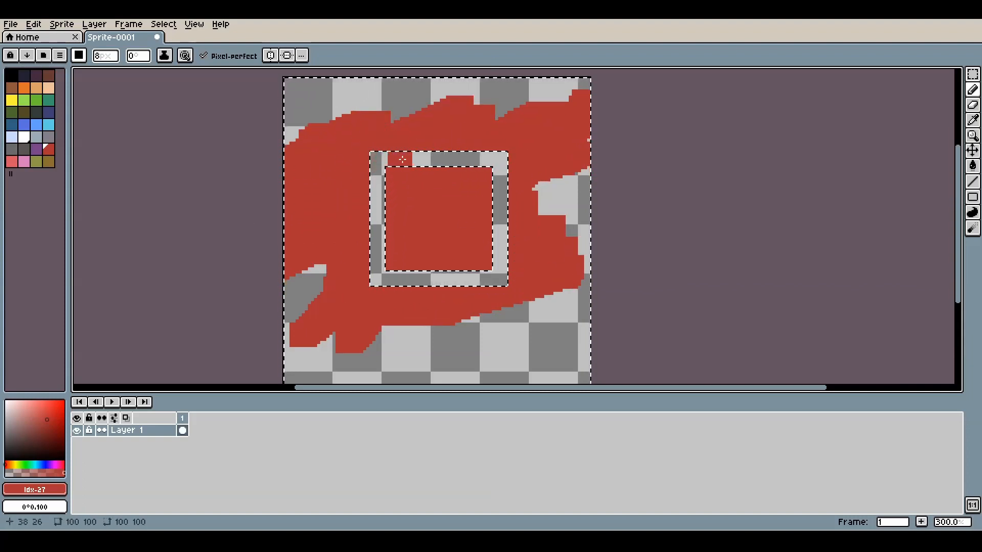
pyautogui.moveTo(554, 203); pyautogui.dragTo(553, 188)
pyautogui.moveTo(536, 203); pyautogui.dragTo(545, 193)
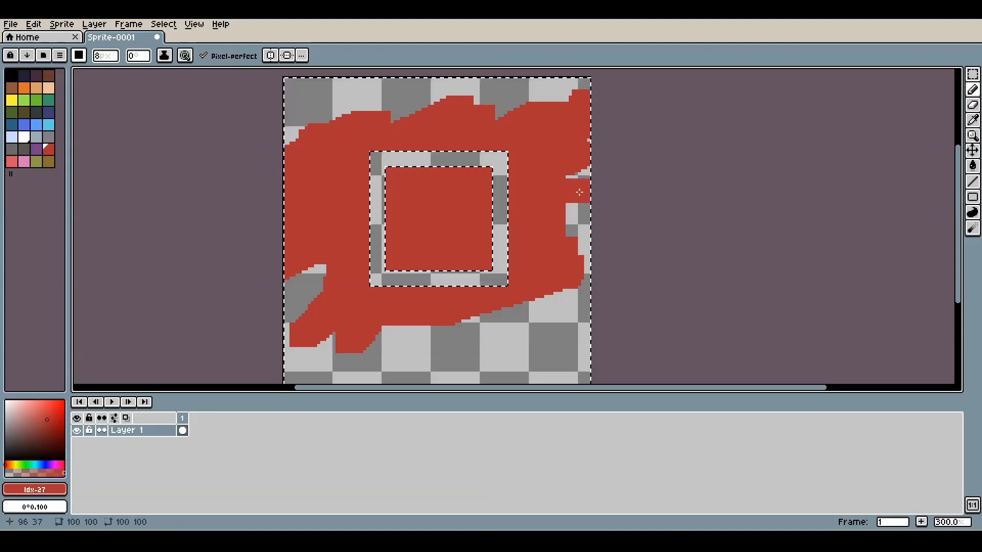
# Step: Undo the red strokes and the selection changes back to the plain rectangular selection, with the Pencil active
pyautogui.hotkey('ctrl', 'z')
pyautogui.hotkey('ctrl', 'z')
pyautogui.hotkey('ctrl', 'z')
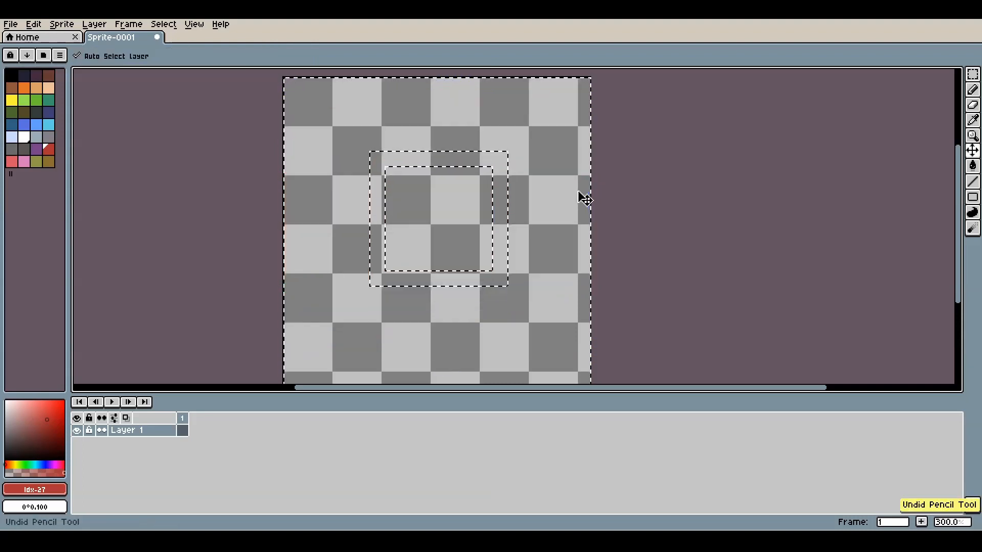
pyautogui.hotkey('ctrl', 'z')
pyautogui.hotkey('ctrl', 'z')
pyautogui.press('b')
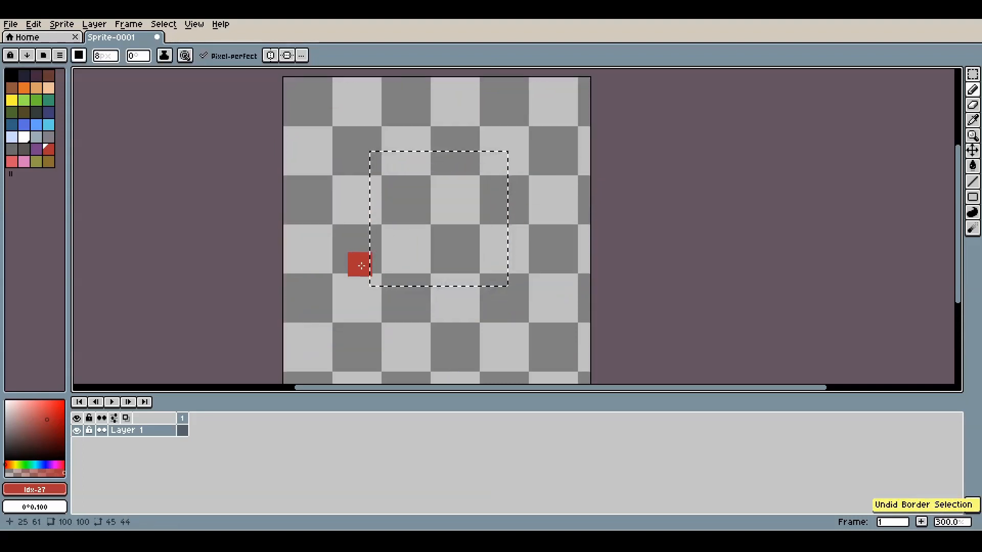
# Step: Expand the rectangular selection by 5 px with the square brush, and undo the expansion
pyautogui.click(121, 27)
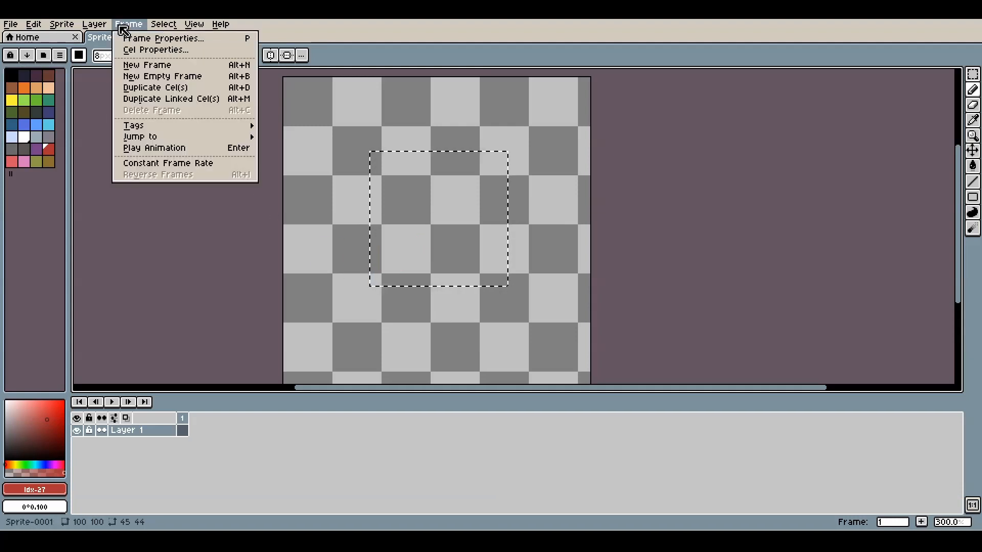
pyautogui.moveTo(163, 30)
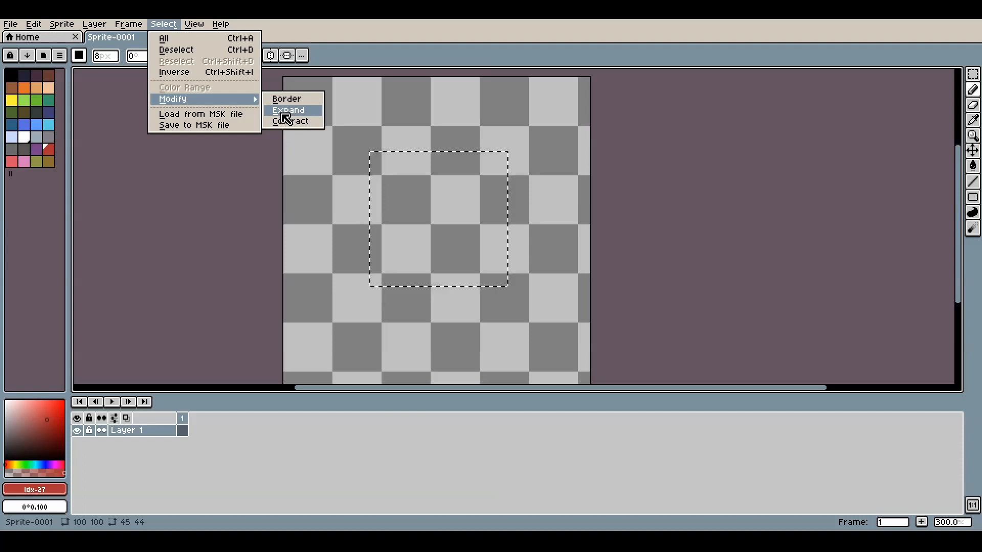
pyautogui.click(282, 114)
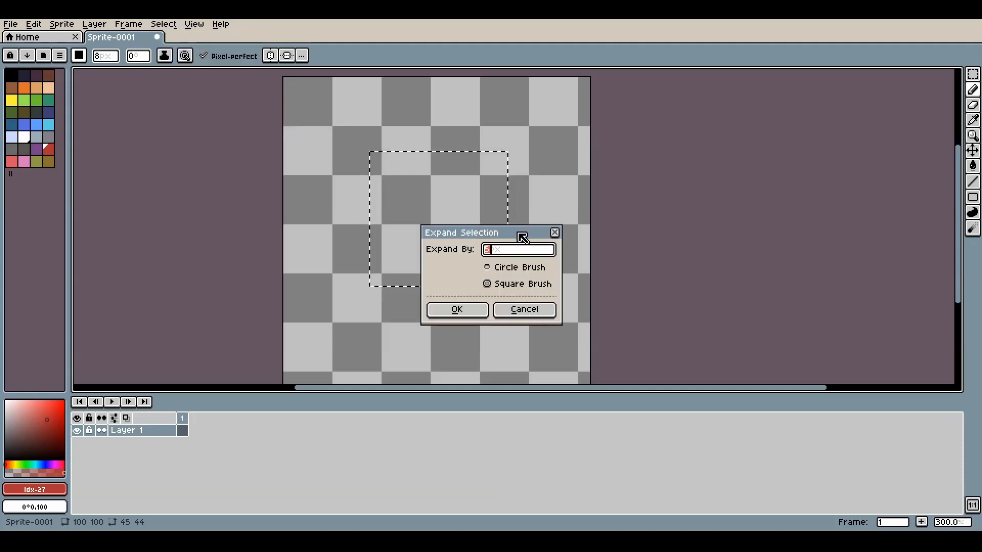
pyautogui.moveTo(520, 234); pyautogui.dragTo(610, 143)
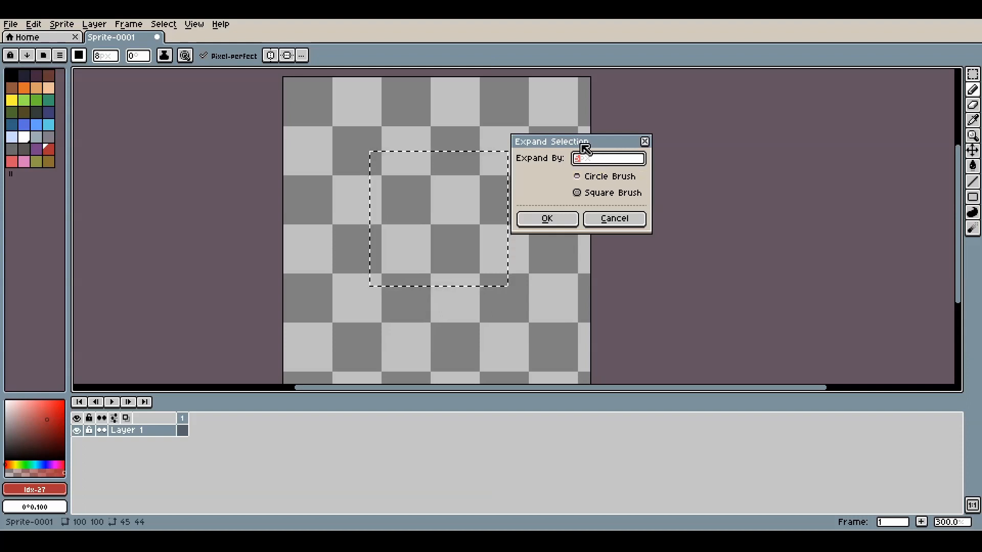
pyautogui.moveTo(593, 143); pyautogui.dragTo(635, 138)
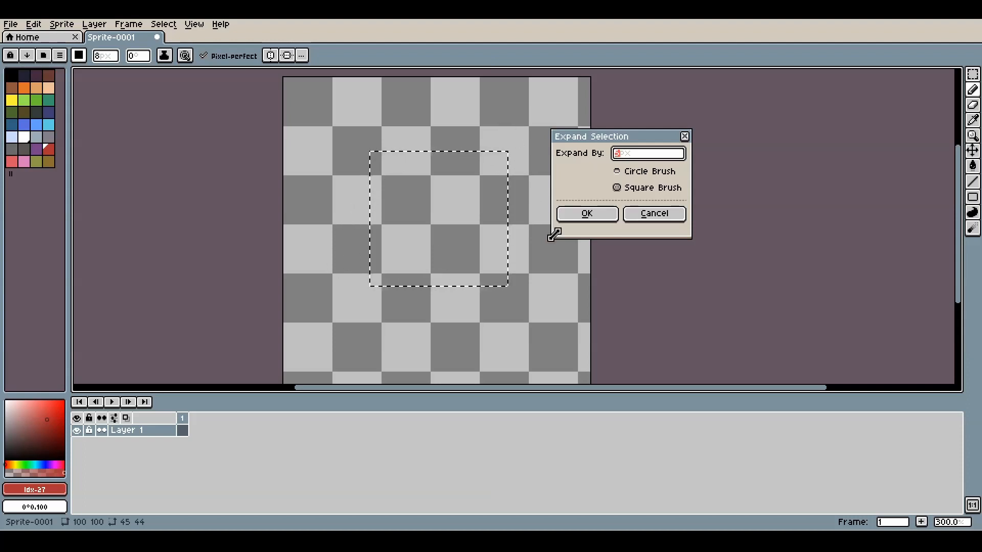
pyautogui.click(583, 213)
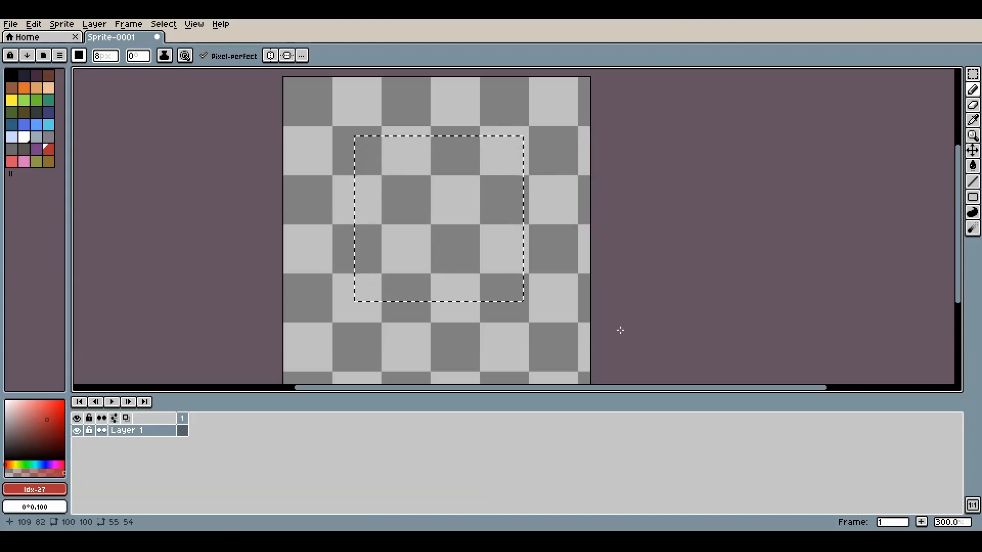
pyautogui.hotkey('ctrl', 'z')
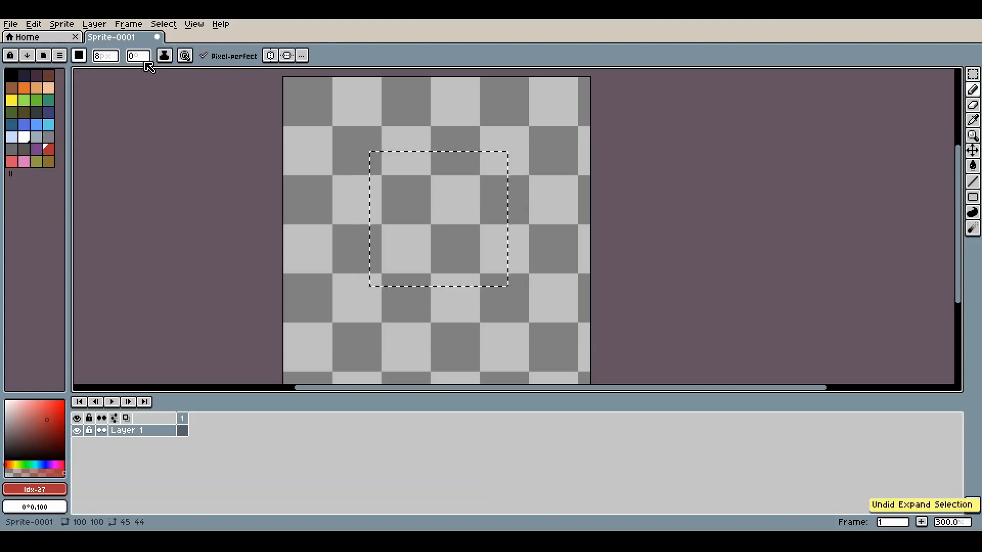
# Step: Contract the rectangular selection by 5 px with the square brush, and undo the contraction
pyautogui.click(163, 24)
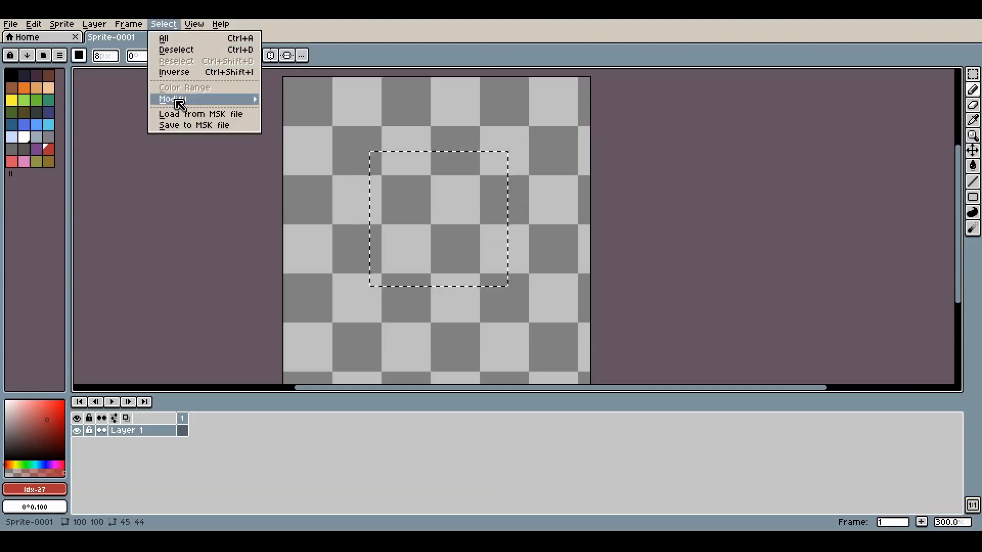
pyautogui.click(290, 122)
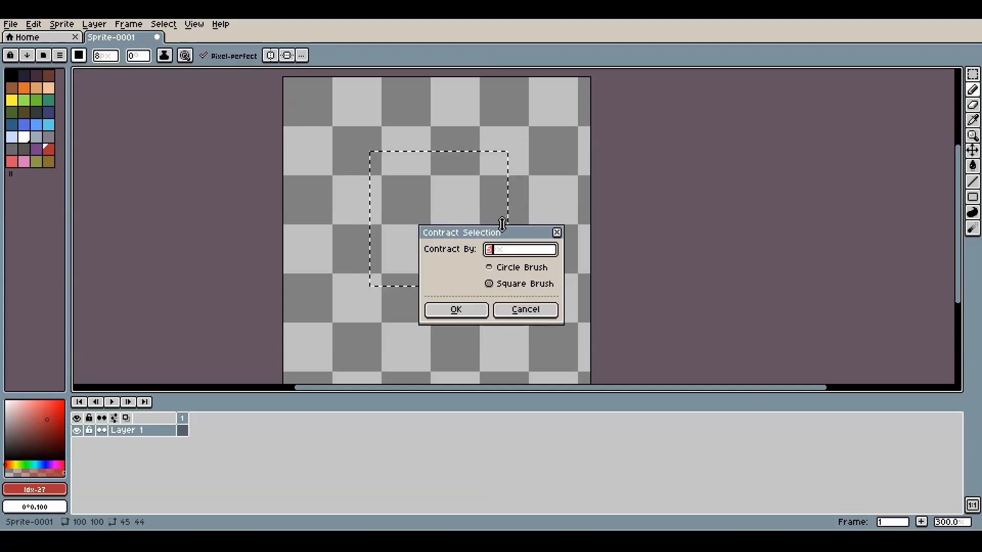
pyautogui.moveTo(507, 238); pyautogui.dragTo(630, 171)
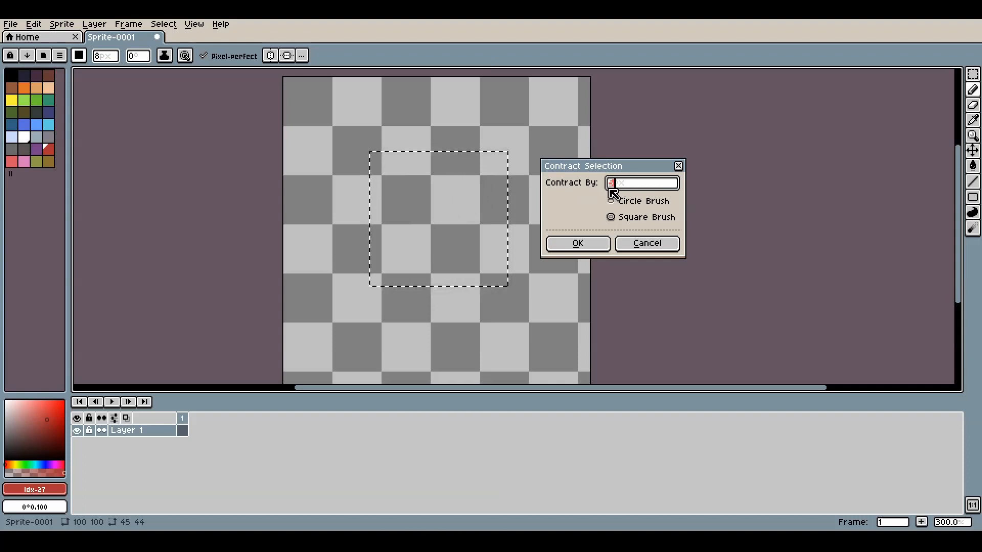
pyautogui.click(594, 250)
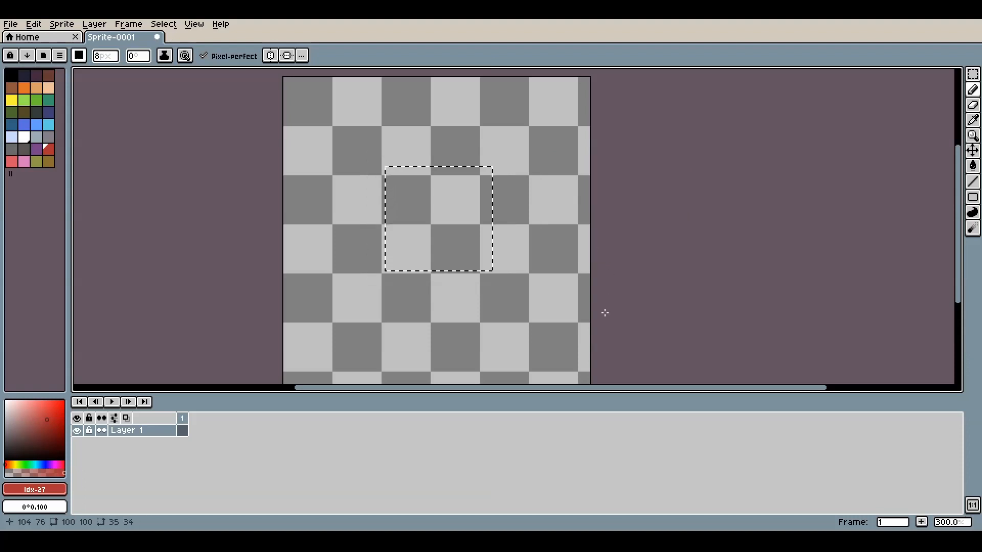
pyautogui.press('v')
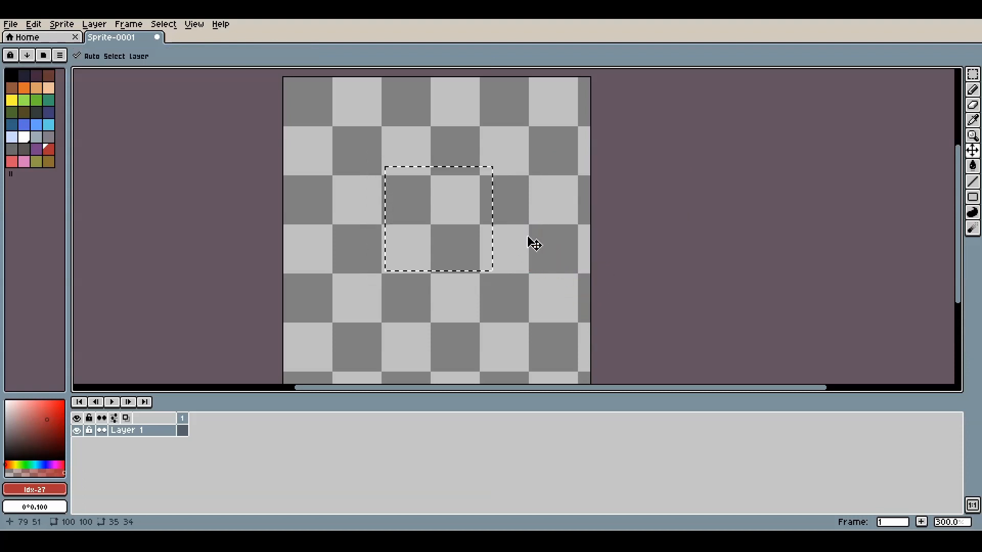
pyautogui.hotkey('ctrl', 'z')
pyautogui.press('b')
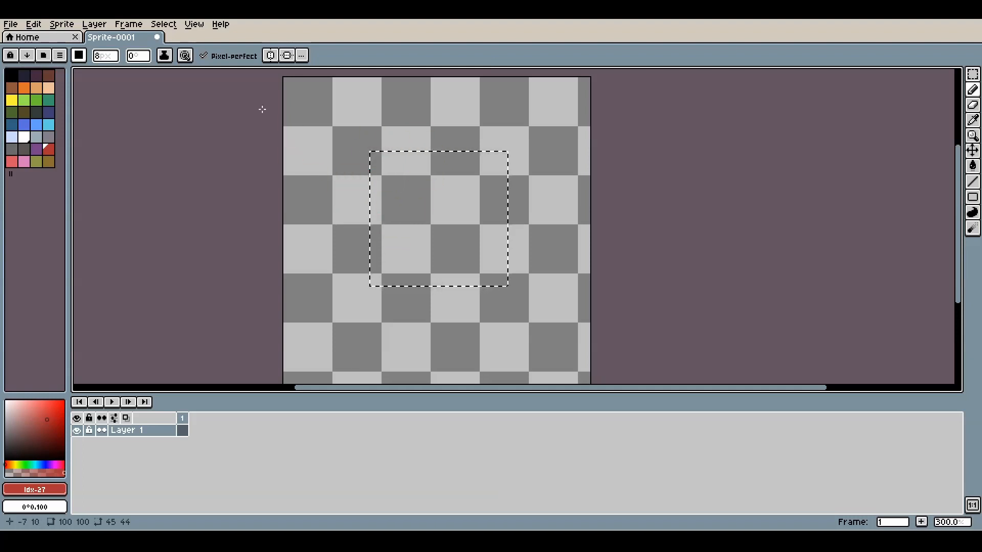
# Step: Save the sprite to the Desktop as Sprite-0001 in the ase file format
pyautogui.click(130, 24)
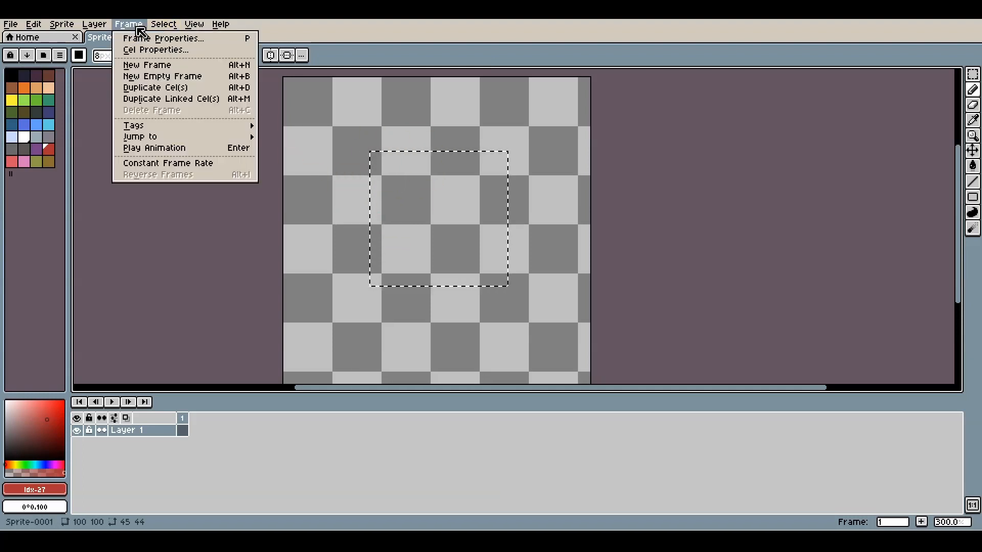
pyautogui.moveTo(160, 26)
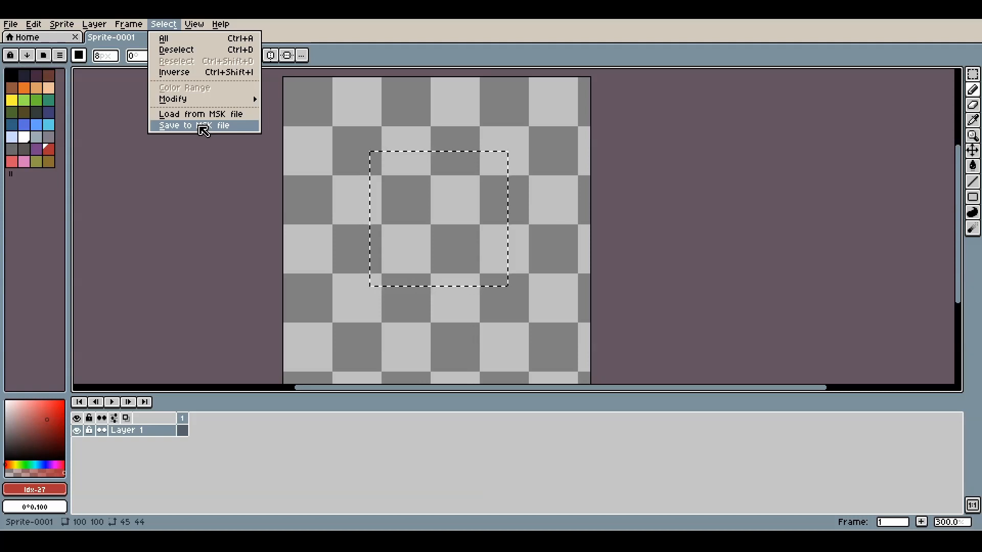
pyautogui.moveTo(11, 26)
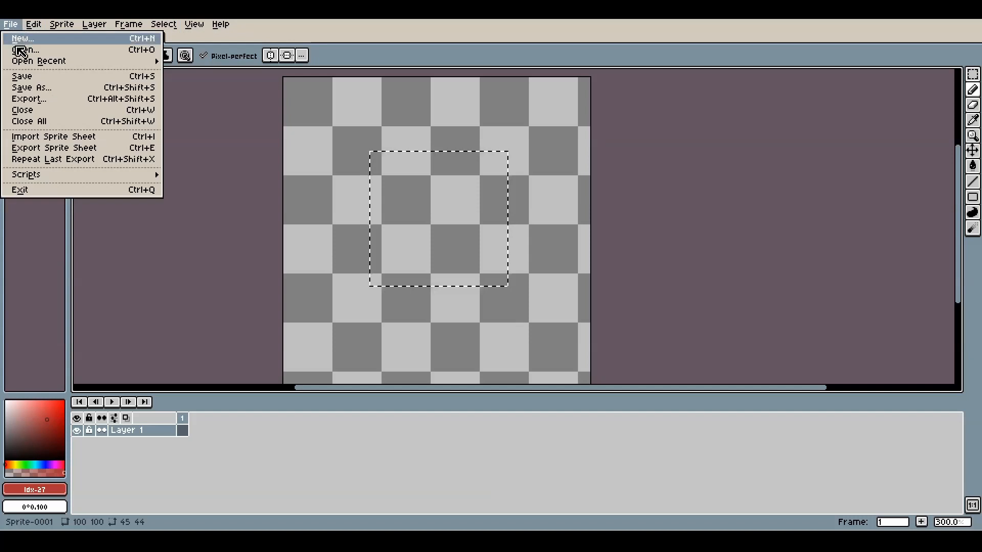
pyautogui.click(30, 88)
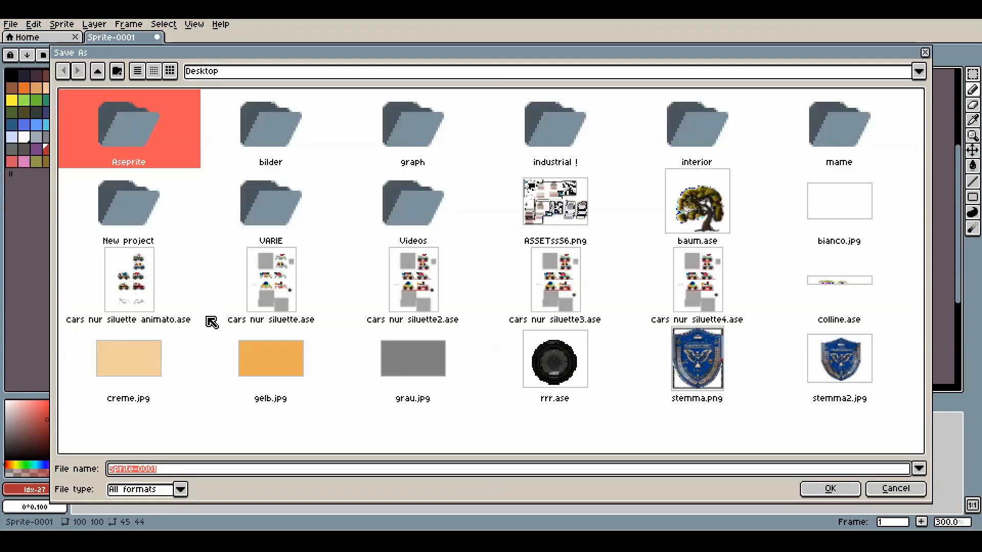
pyautogui.click(180, 489)
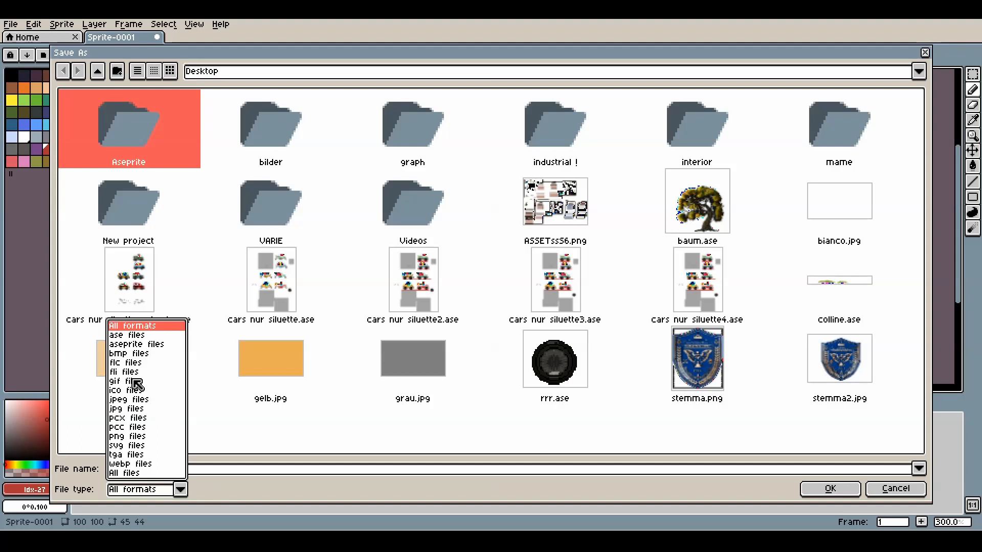
pyautogui.click(131, 335)
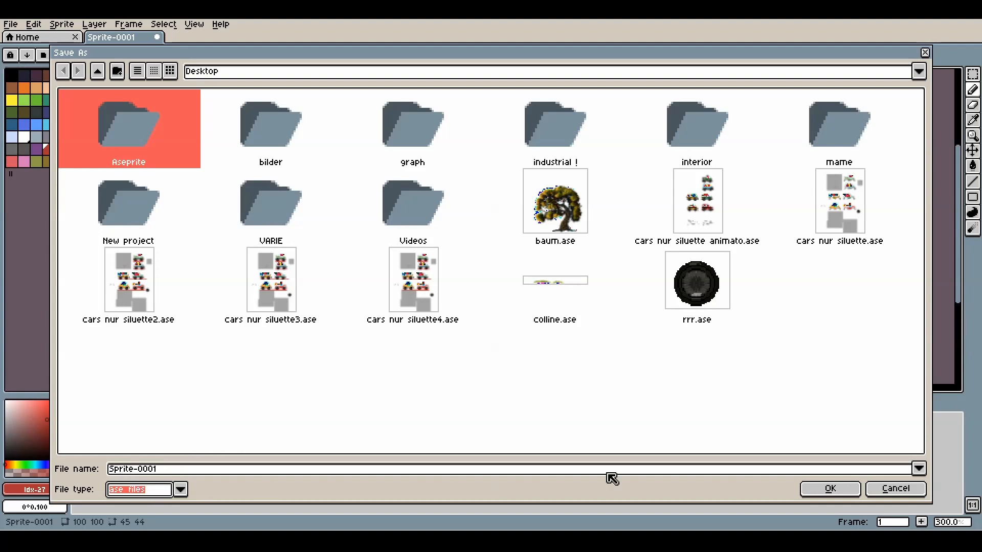
pyautogui.click(813, 490)
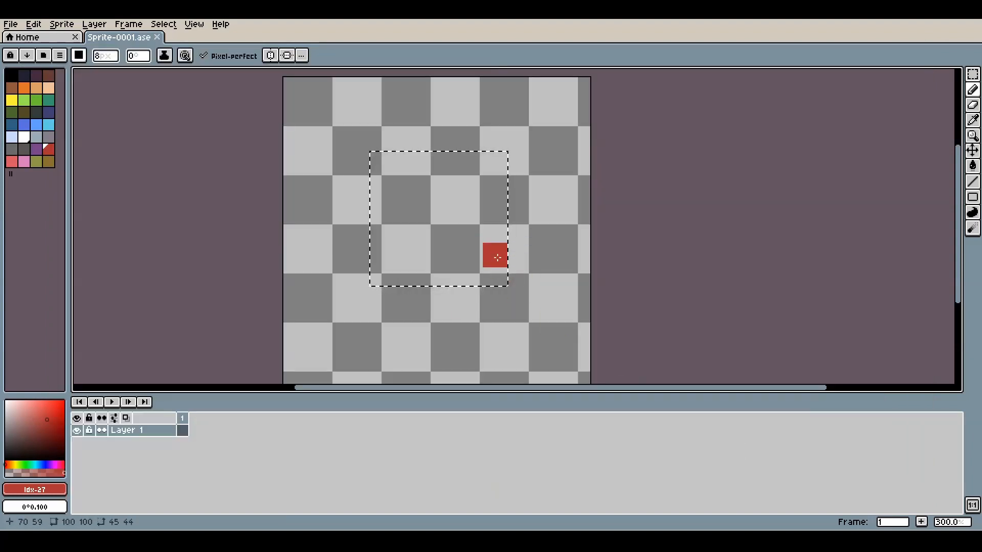
# Step: Close the sprite and reopen Sprite-0001.ase from the recent files
pyautogui.click(157, 38)
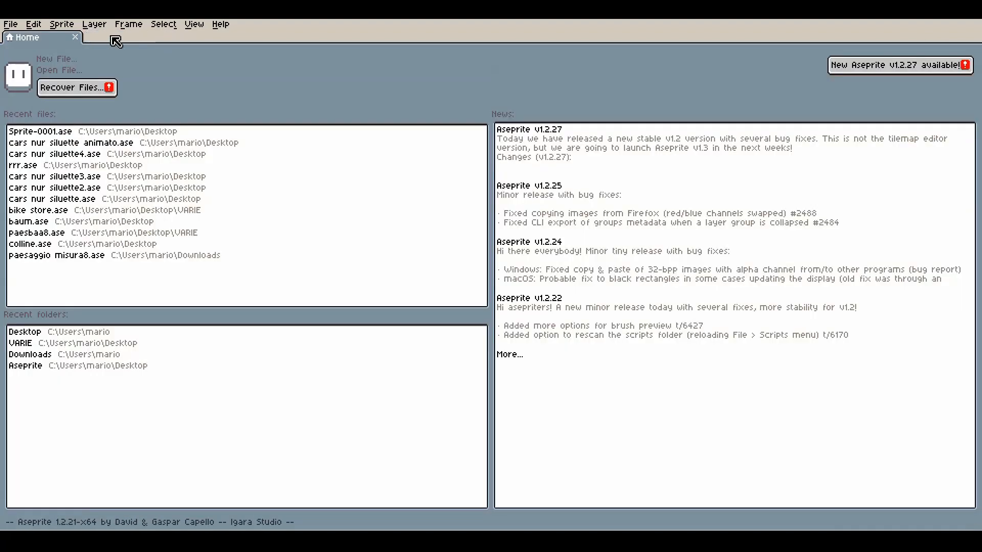
pyautogui.click(11, 24)
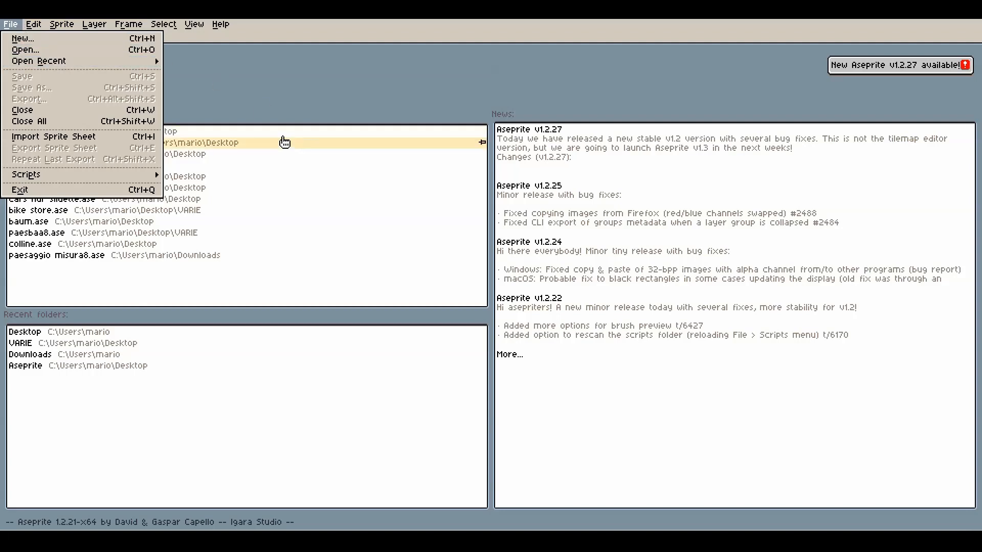
pyautogui.click(289, 100)
pyautogui.click(133, 132)
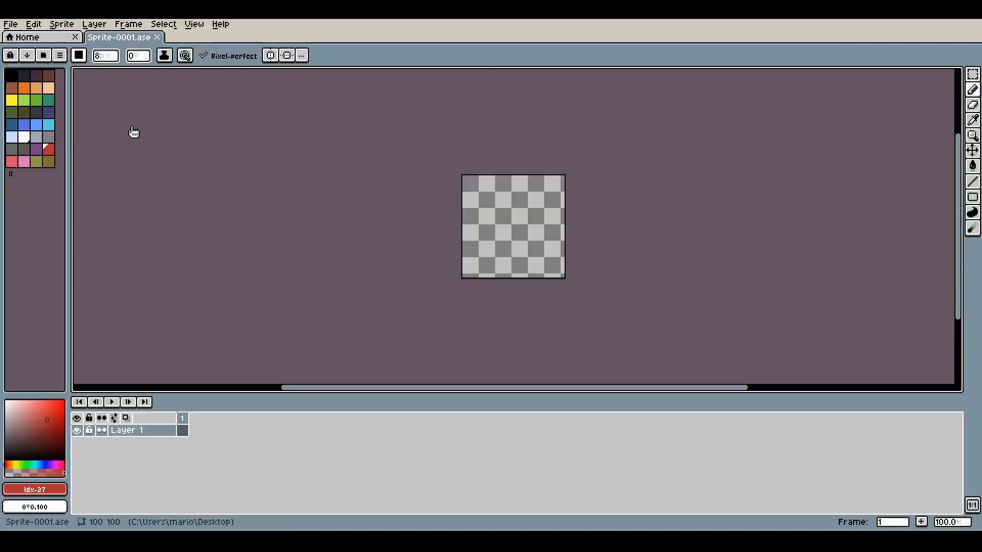
pyautogui.scroll(2, 618, 228)
pyautogui.scroll(-1, 619, 229)
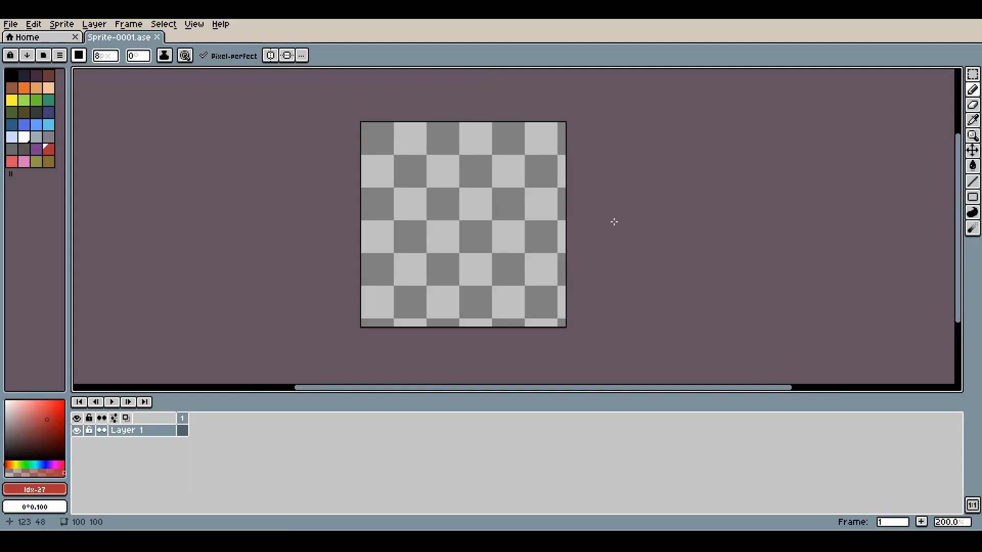
# Step: Make a rectangular marquee selection of about 74 × 60 px in the upper middle of the canvas
pyautogui.click(162, 24)
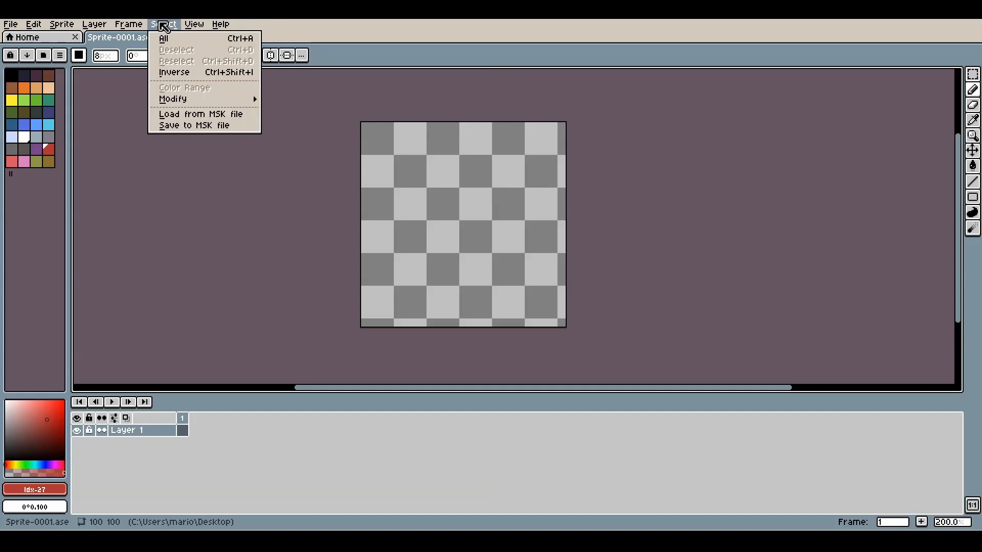
pyautogui.click(974, 69)
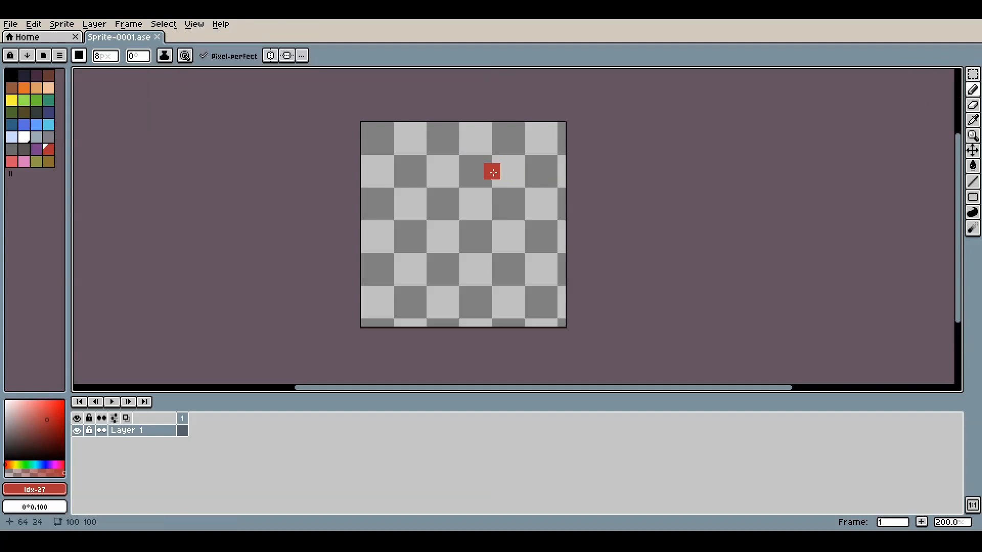
pyautogui.press('m')
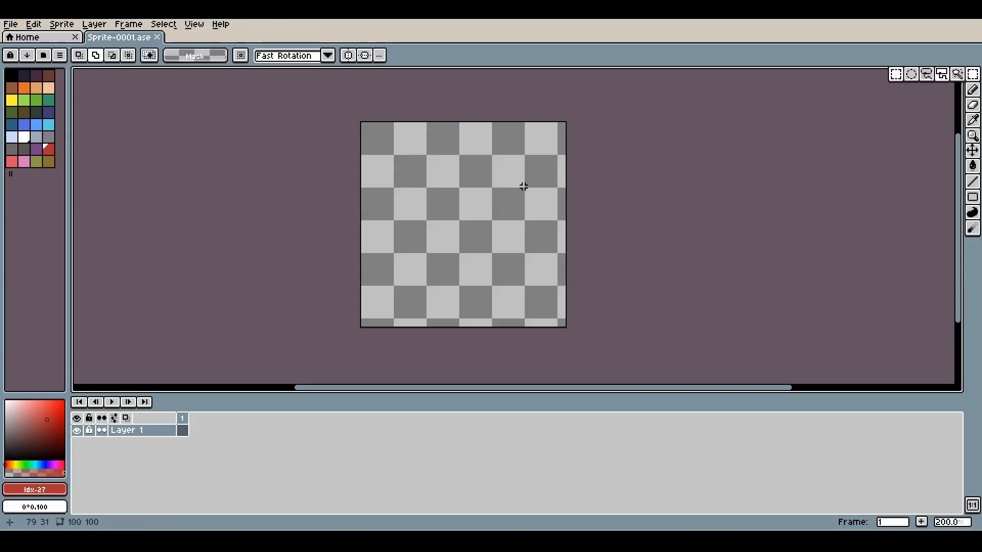
pyautogui.moveTo(376, 152); pyautogui.dragTo(529, 277)
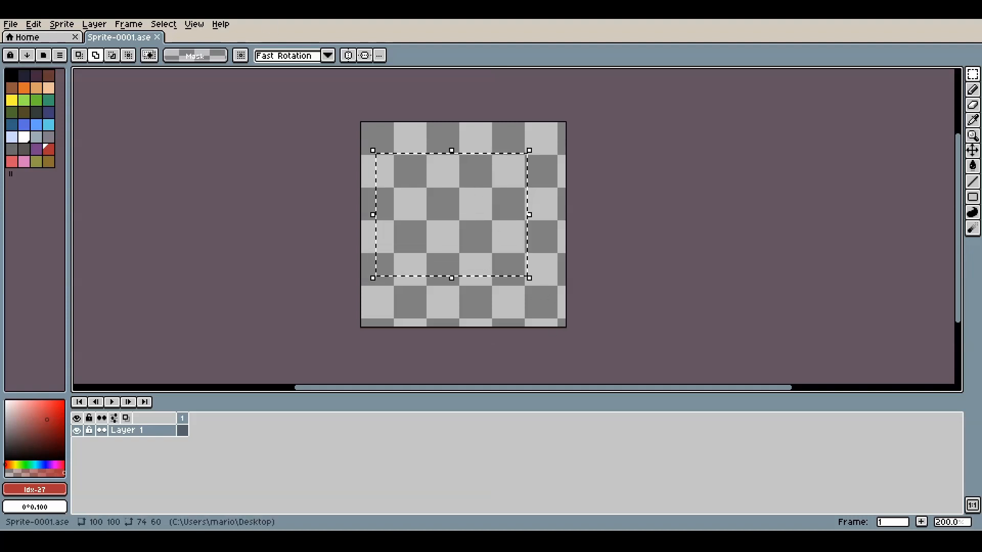
# Step: Save the selection to a mask file named mask, using the msk file type
pyautogui.click(129, 24)
pyautogui.moveTo(160, 30)
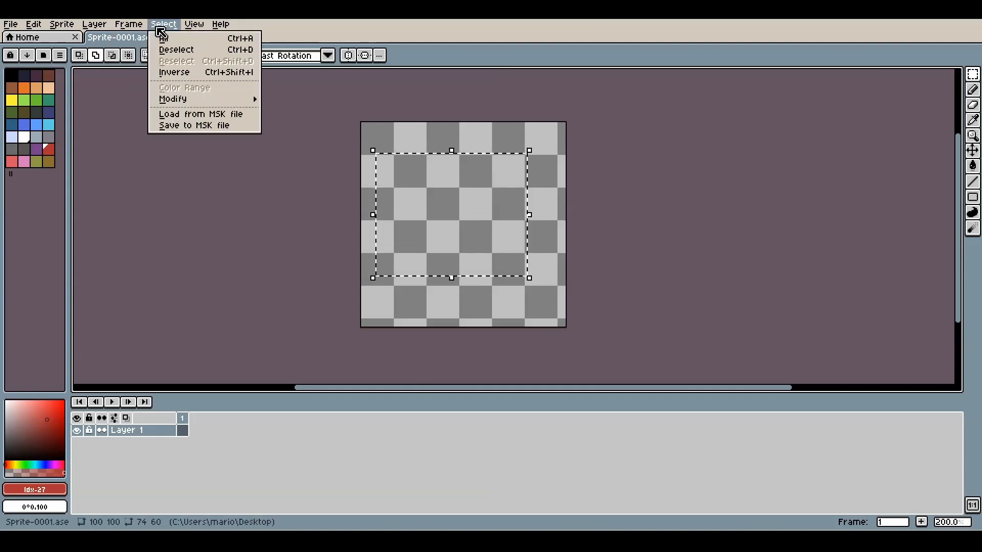
pyautogui.click(185, 127)
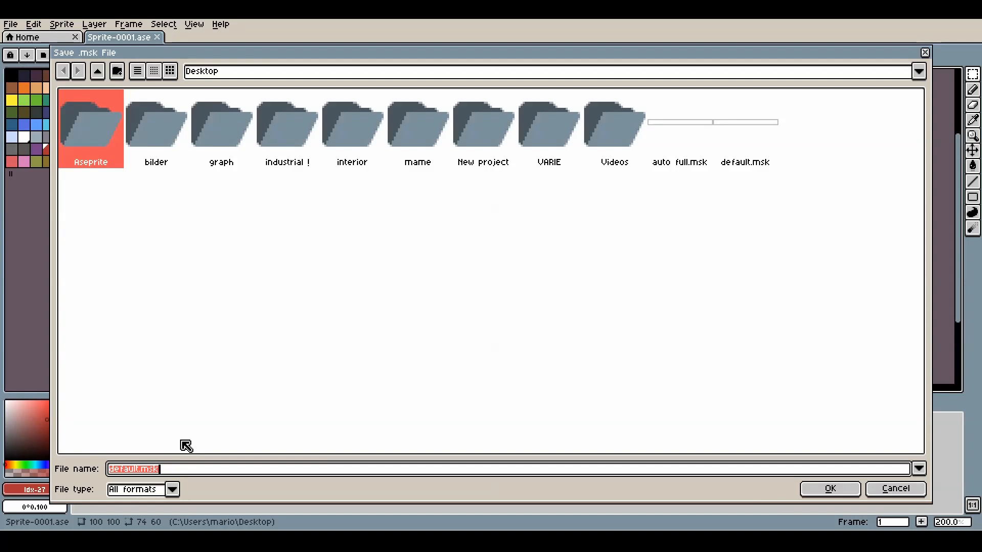
pyautogui.write('mask')
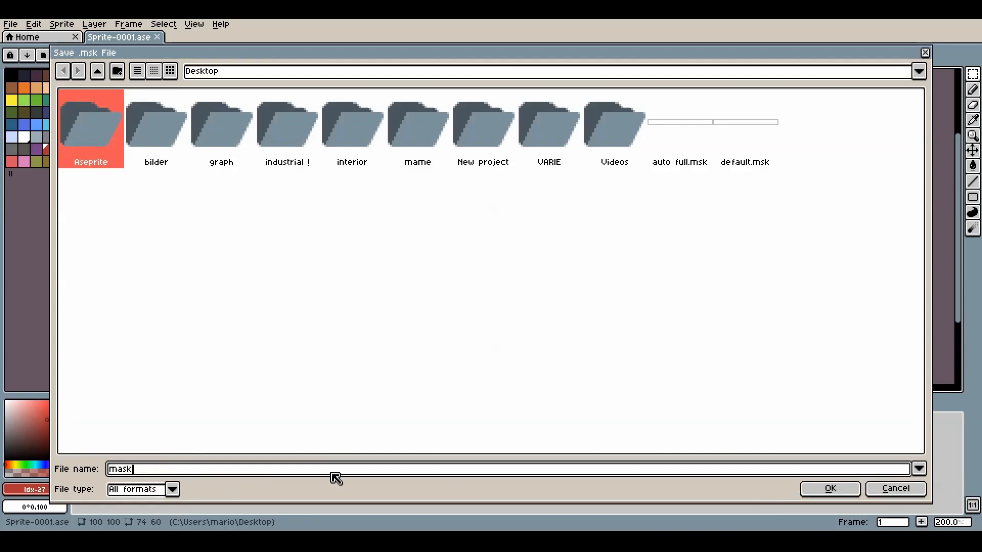
pyautogui.click(180, 489)
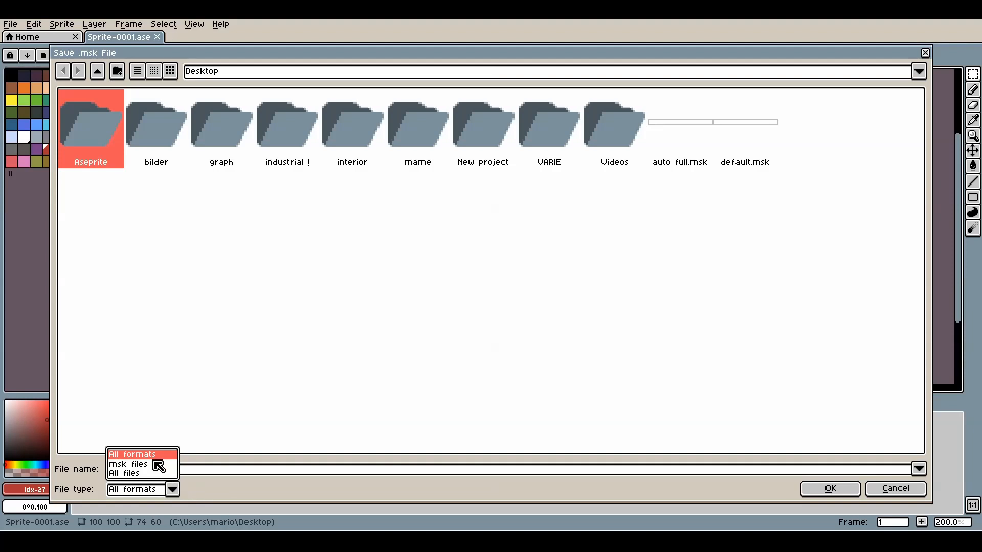
pyautogui.click(158, 465)
pyautogui.click(810, 492)
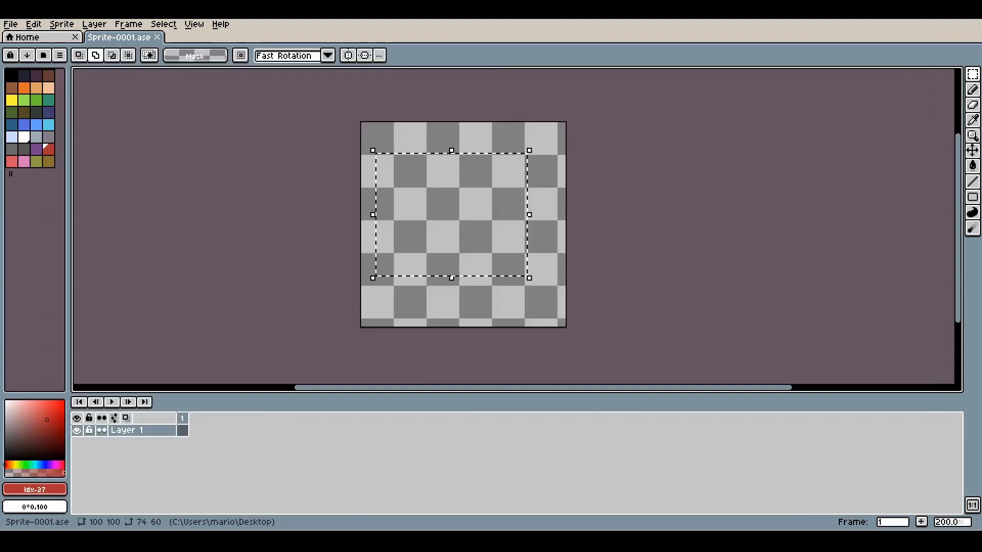
# Step: Deselect the area and load the saved selection from mask.msk
pyautogui.hotkey('ctrl', 'd')
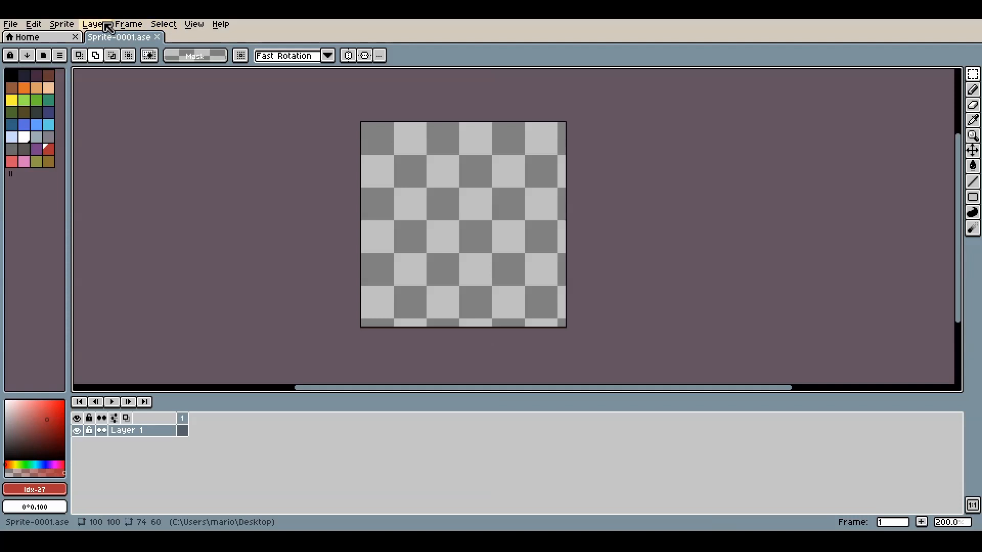
pyautogui.click(155, 26)
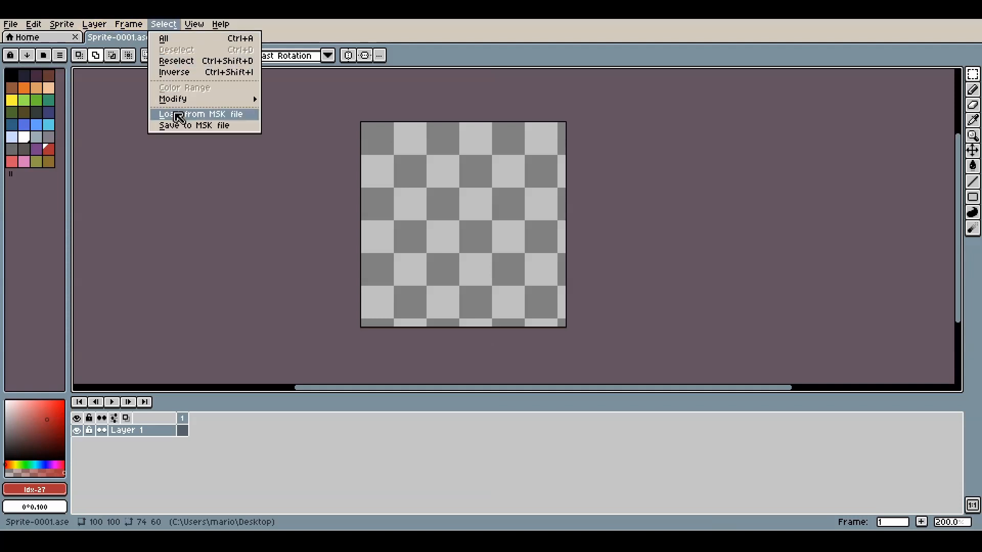
pyautogui.click(217, 119)
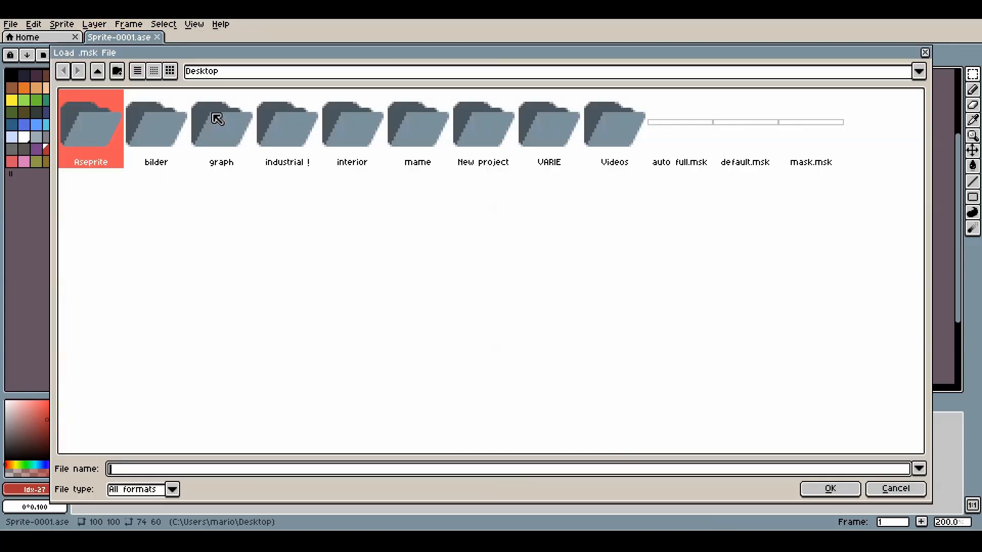
pyautogui.click(818, 133)
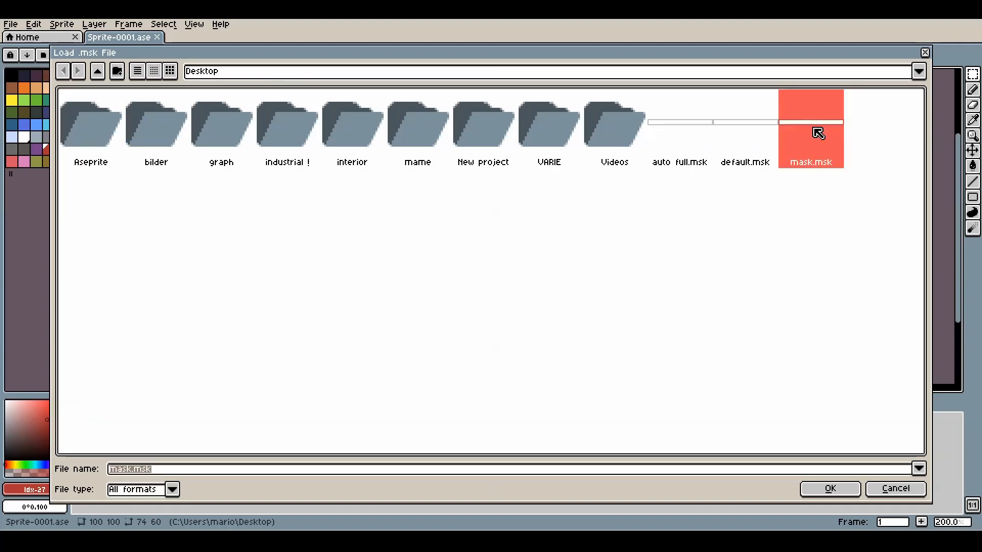
pyautogui.doubleClick(818, 133)
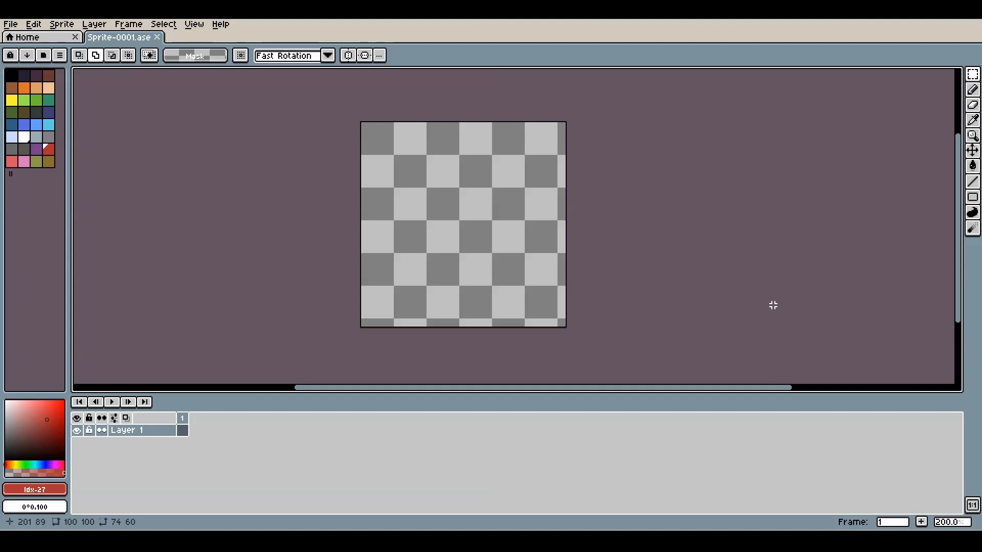
# Step: Set the Pencil's ink to Alpha Compositing and paint a diagonal red stroke in the canvas's upper left area
pyautogui.click(973, 91)
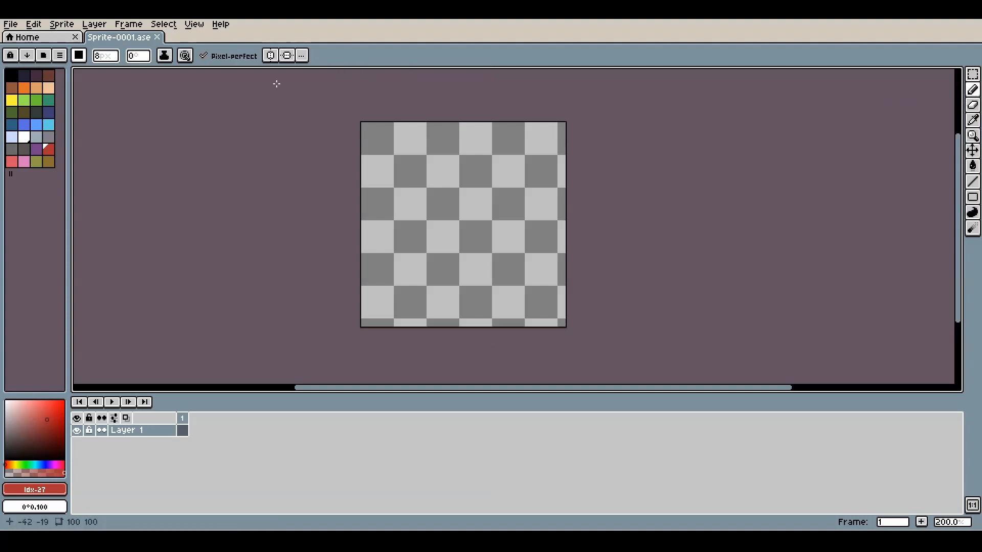
pyautogui.click(166, 56)
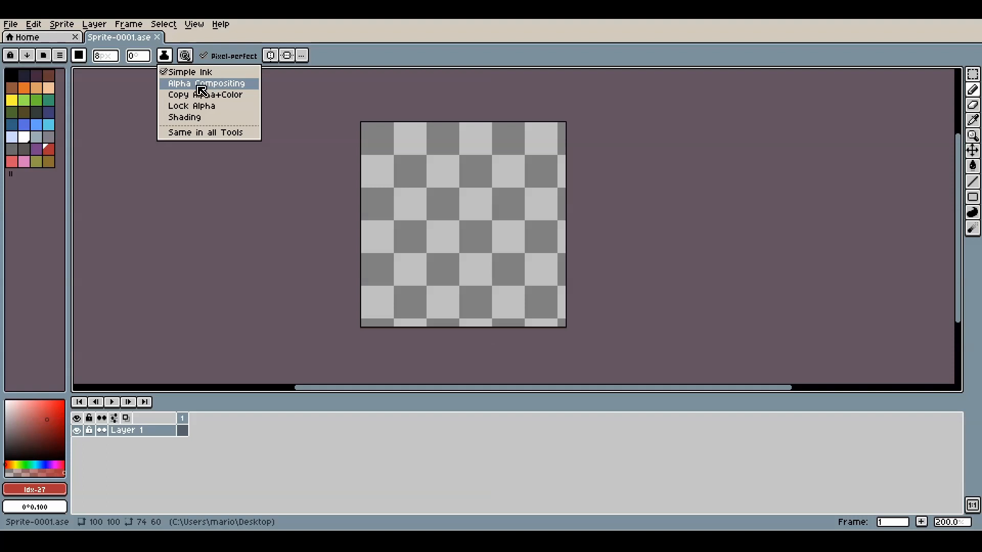
pyautogui.click(201, 84)
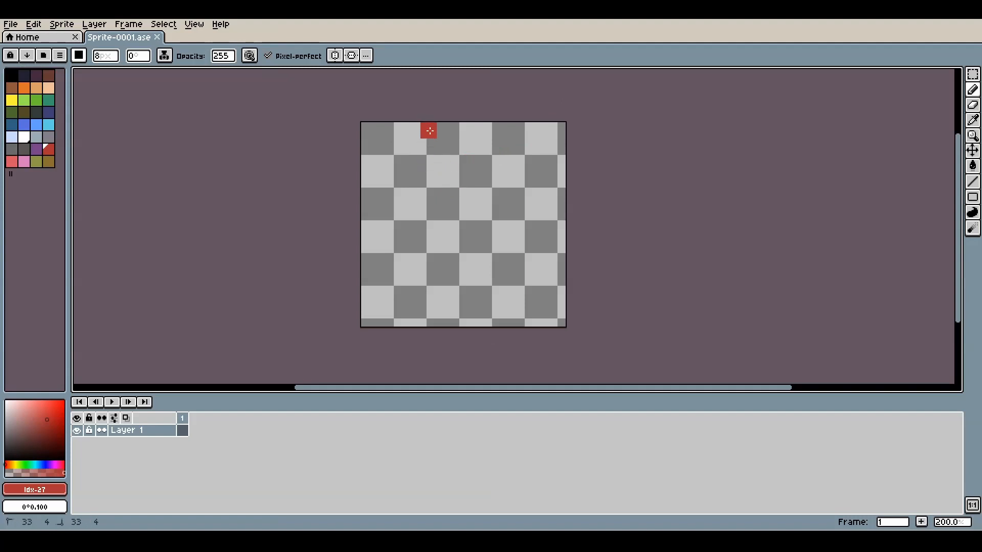
pyautogui.moveTo(430, 131)
pyautogui.mouseDown()
pyautogui.moveTo(391, 197)
pyautogui.moveTo(386, 228)
pyautogui.mouseUp()
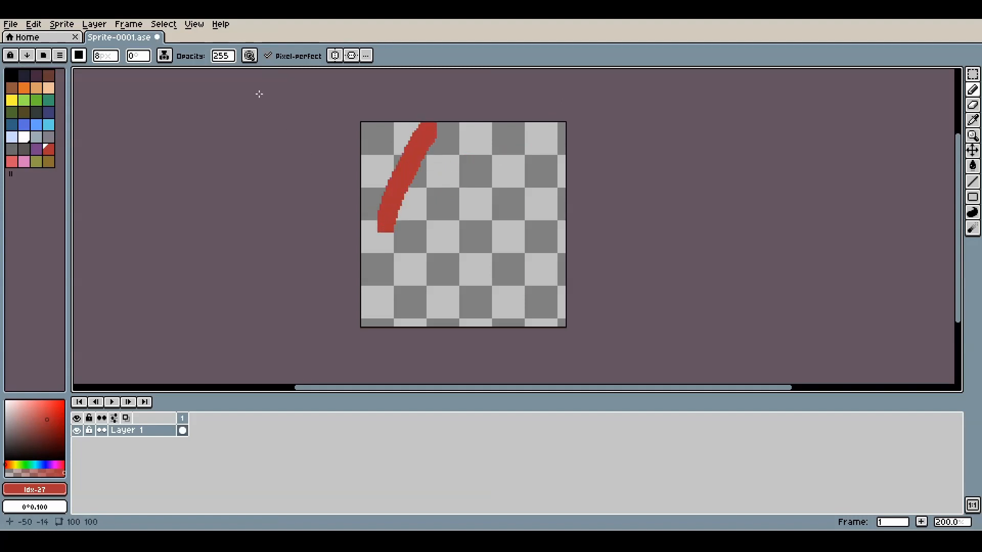
# Step: Paint two more diagonal red strokes beside the first, one at opacity 128 and one at opacity 34
pyautogui.click(231, 56)
pyautogui.click(332, 76)
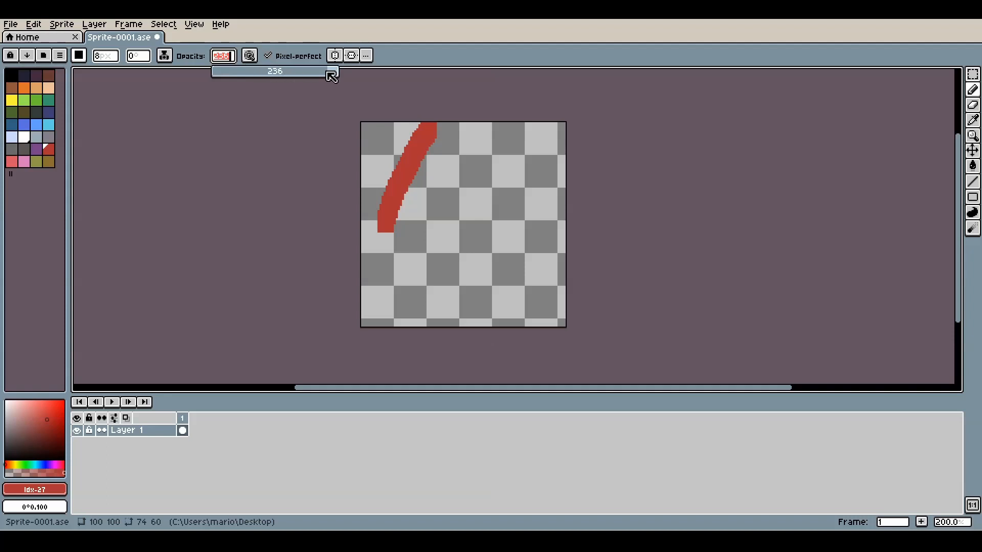
pyautogui.moveTo(331, 76); pyautogui.dragTo(276, 75)
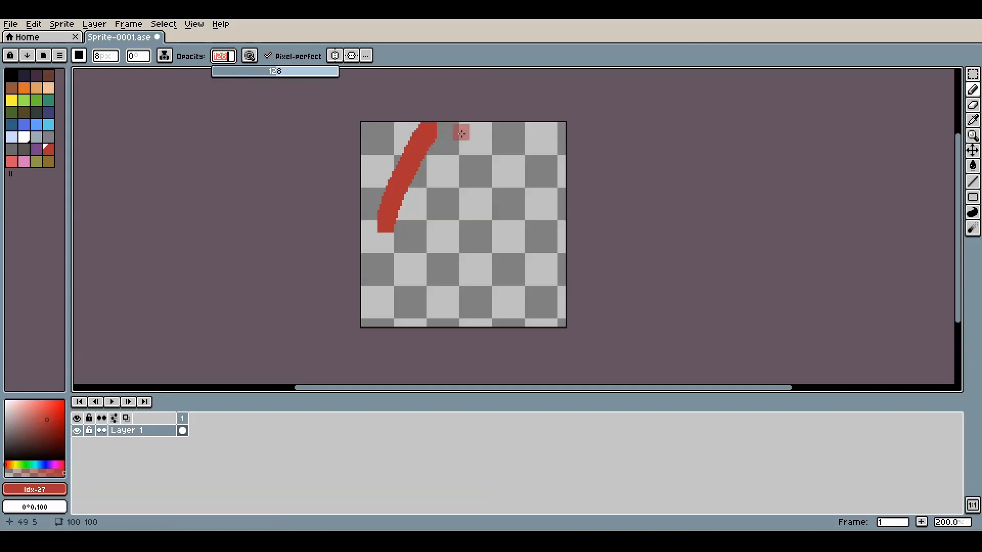
pyautogui.moveTo(461, 134); pyautogui.dragTo(405, 279)
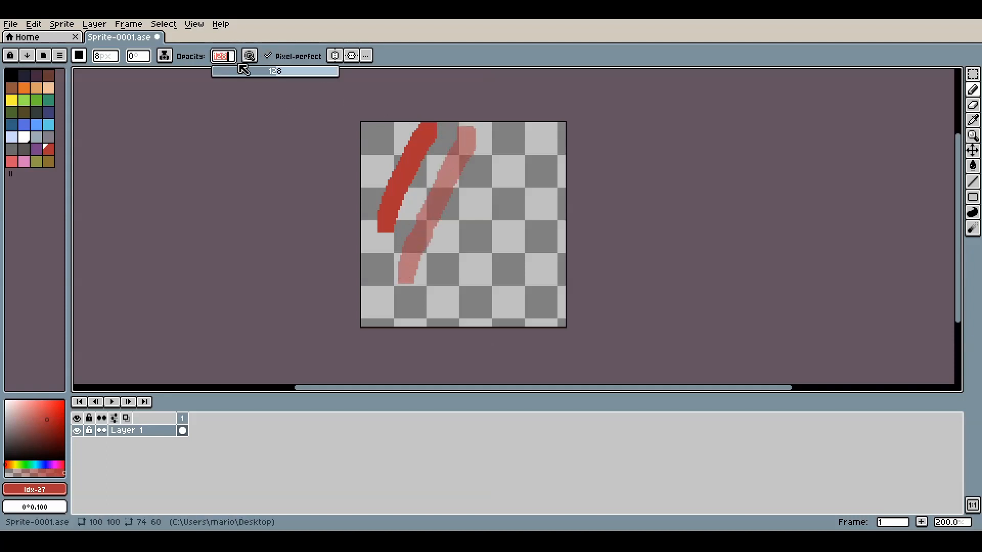
pyautogui.moveTo(243, 69)
pyautogui.mouseDown()
pyautogui.moveTo(266, 72)
pyautogui.moveTo(234, 72)
pyautogui.mouseUp()
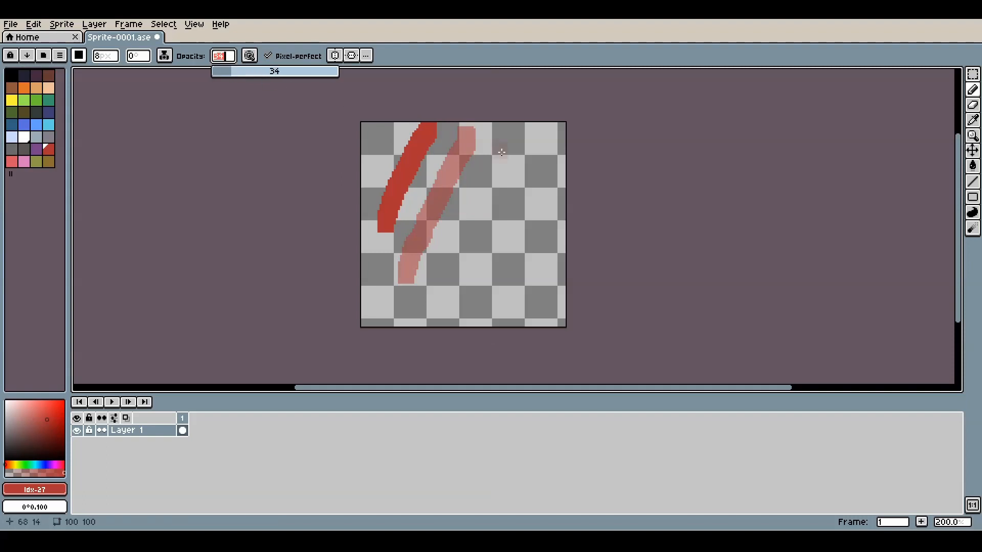
pyautogui.moveTo(531, 138); pyautogui.dragTo(479, 236)
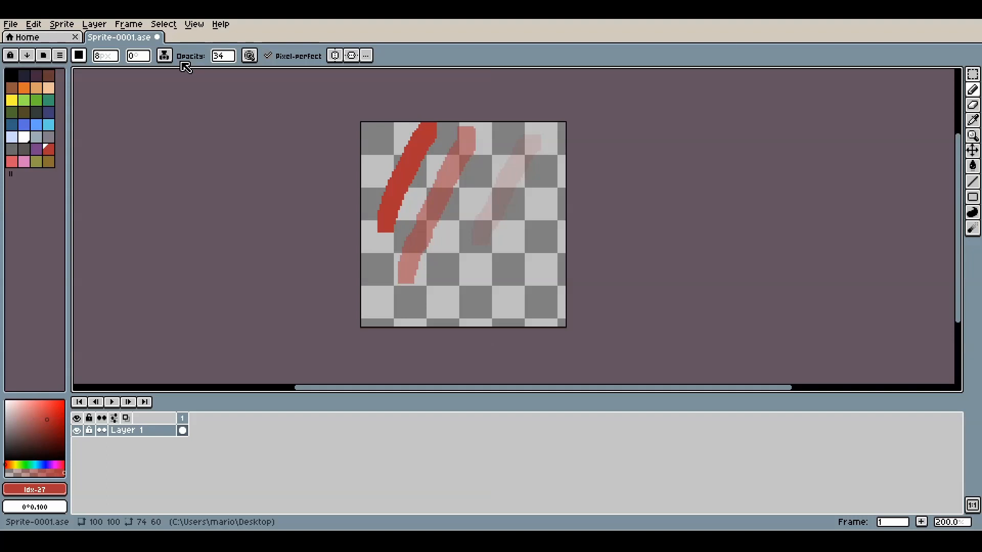
# Step: Undo the two semi-transparent Pencil strokes
pyautogui.hotkey('ctrl', 'z')
pyautogui.hotkey('ctrl', 'z')
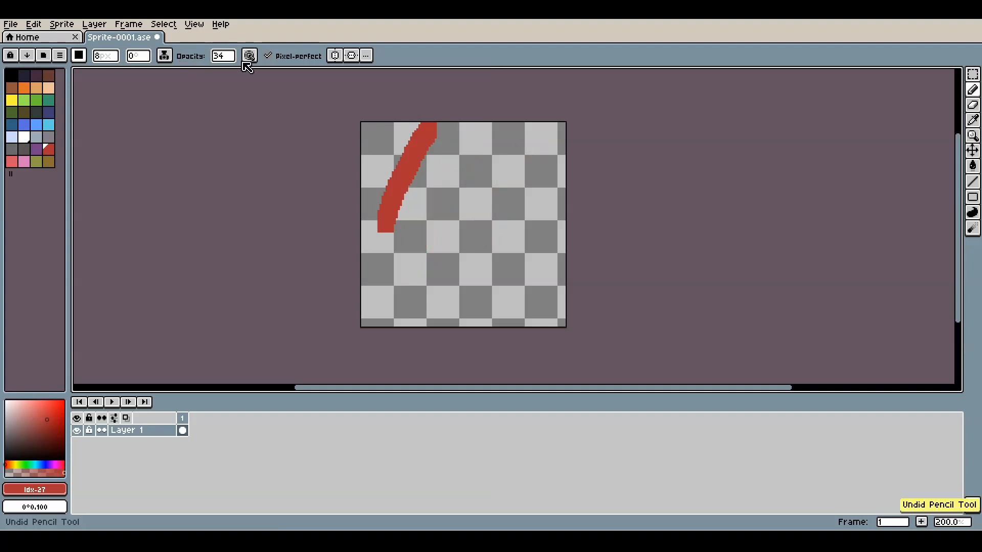
# Step: Erase part of the red stroke's middle at opacity 255 and a section of its lower end at opacity 106
pyautogui.click(973, 106)
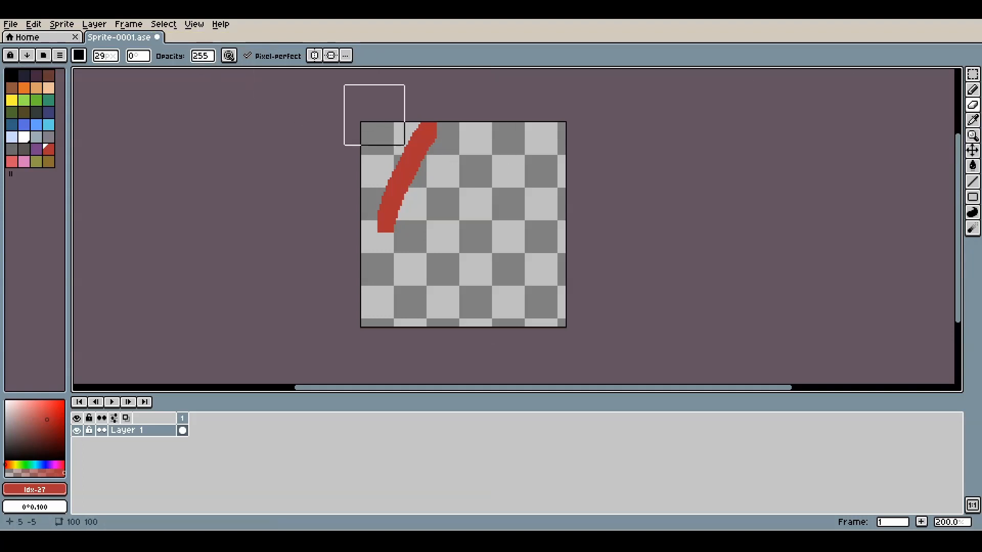
pyautogui.click(438, 171)
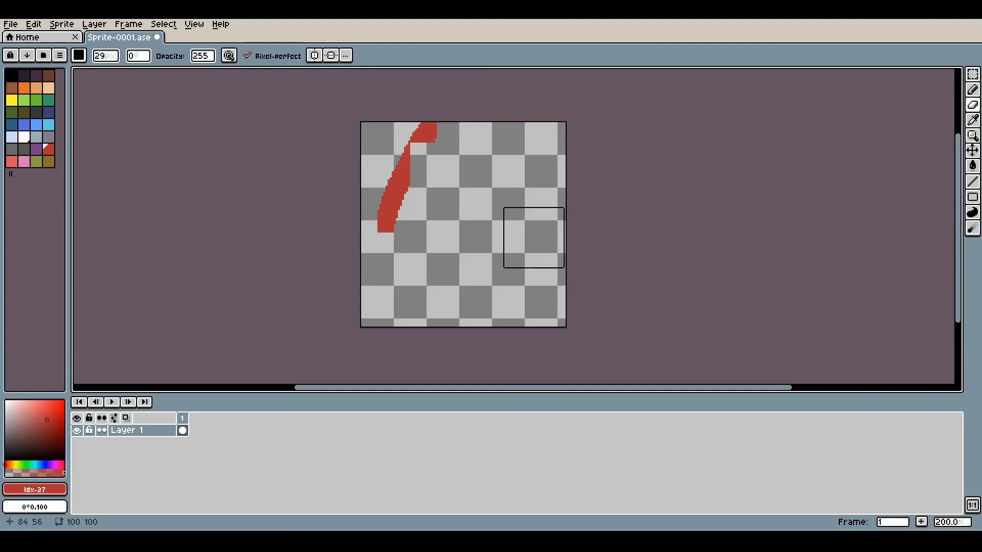
pyautogui.click(204, 56)
pyautogui.click(243, 71)
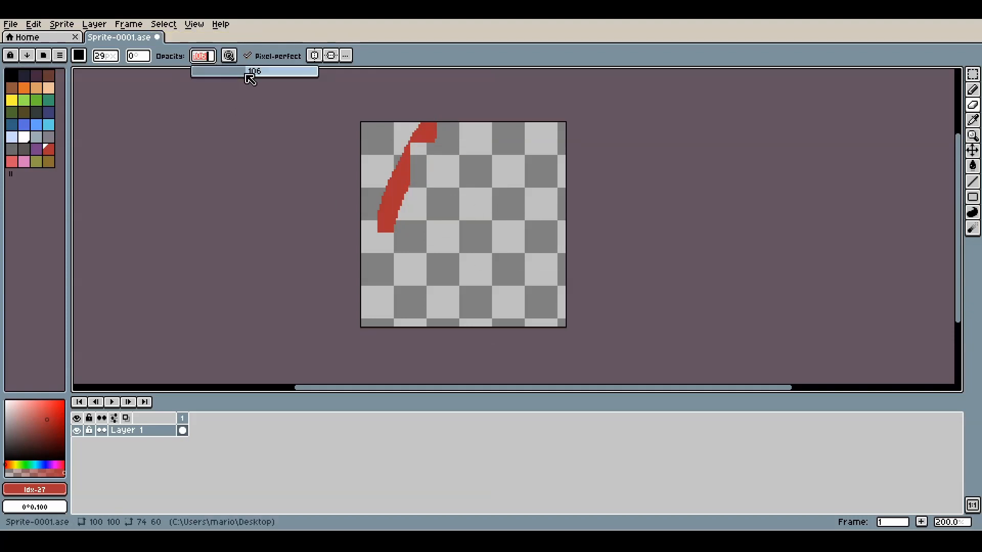
pyautogui.click(419, 211)
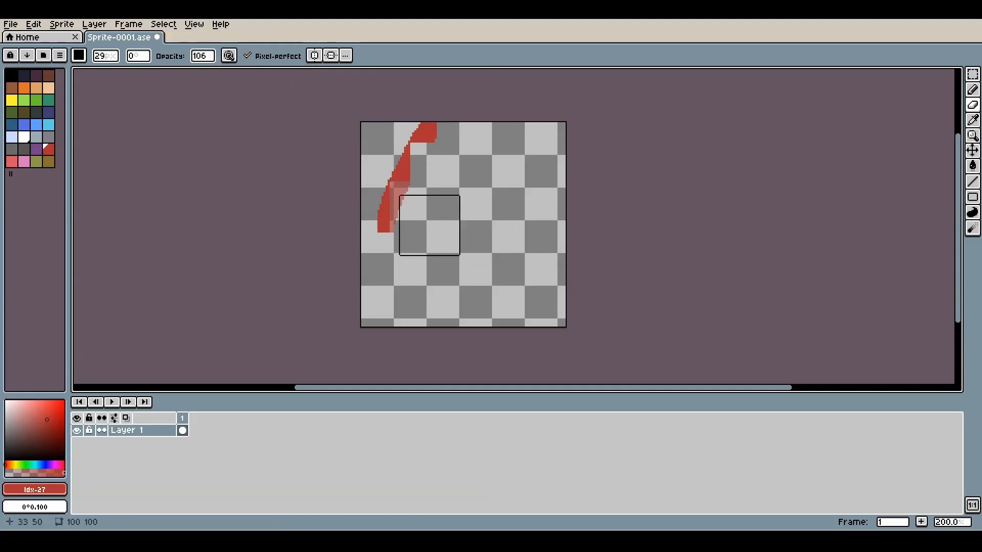
pyautogui.scroll(3, 450, 215)
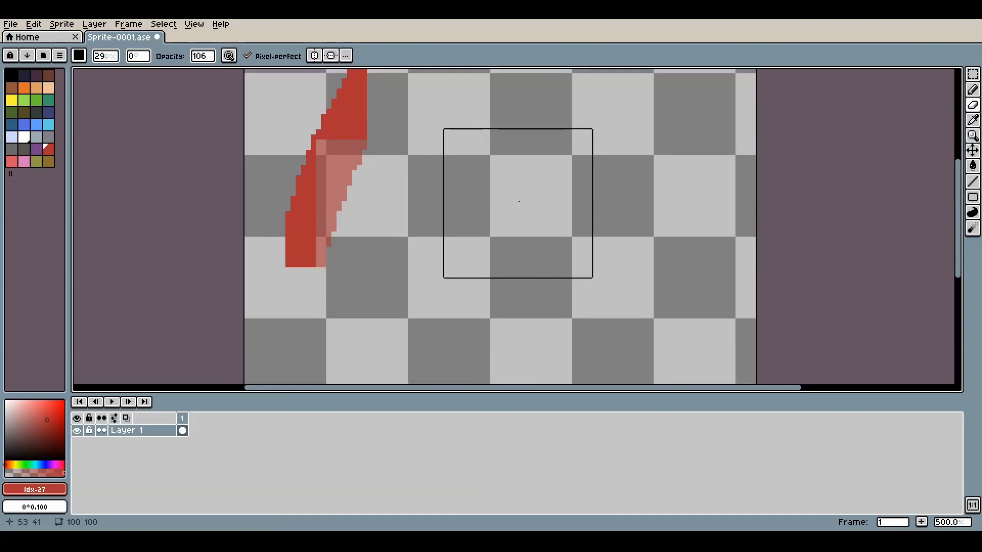
pyautogui.scroll(-2, 519, 203)
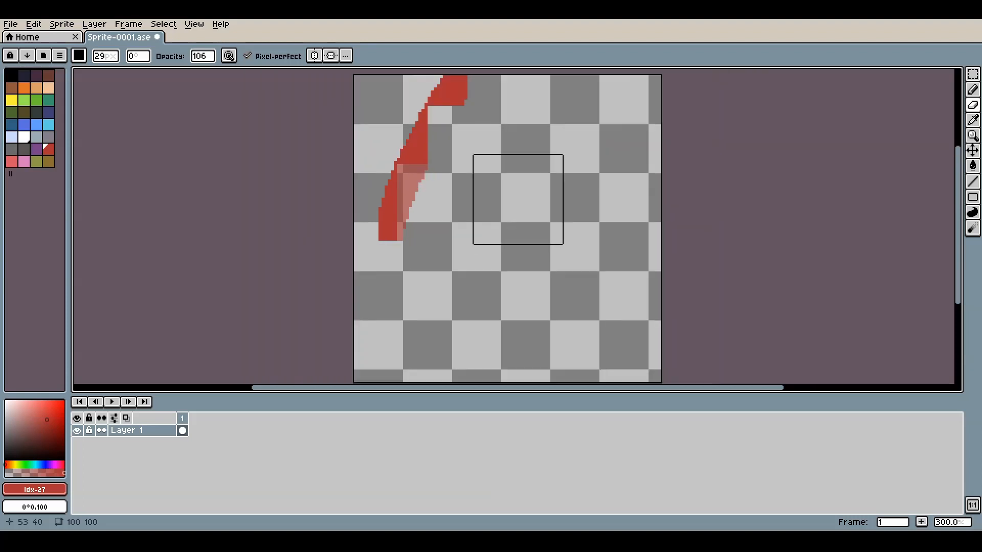
pyautogui.moveTo(497, 209); pyautogui.dragTo(494, 263)
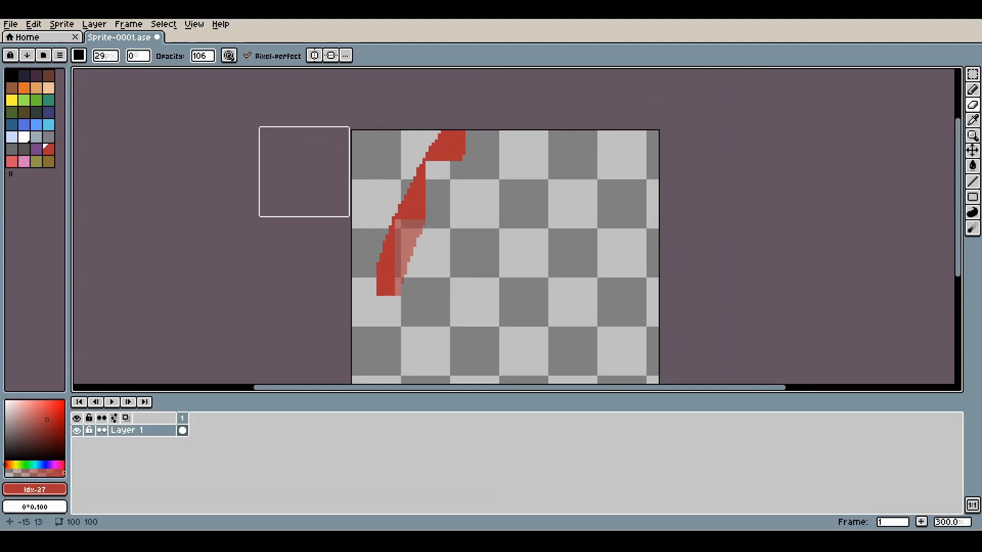
# Step: Give the Eraser a circular brush and set its opacity to 255
pyautogui.click(80, 57)
pyautogui.click(81, 72)
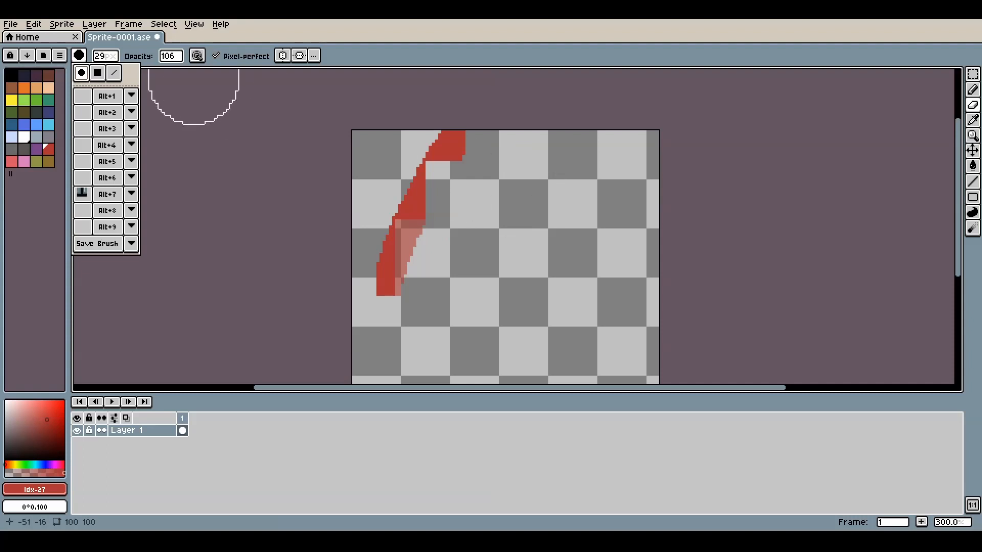
pyautogui.moveTo(176, 56)
pyautogui.mouseDown()
pyautogui.moveTo(264, 78)
pyautogui.moveTo(289, 75)
pyautogui.mouseUp()
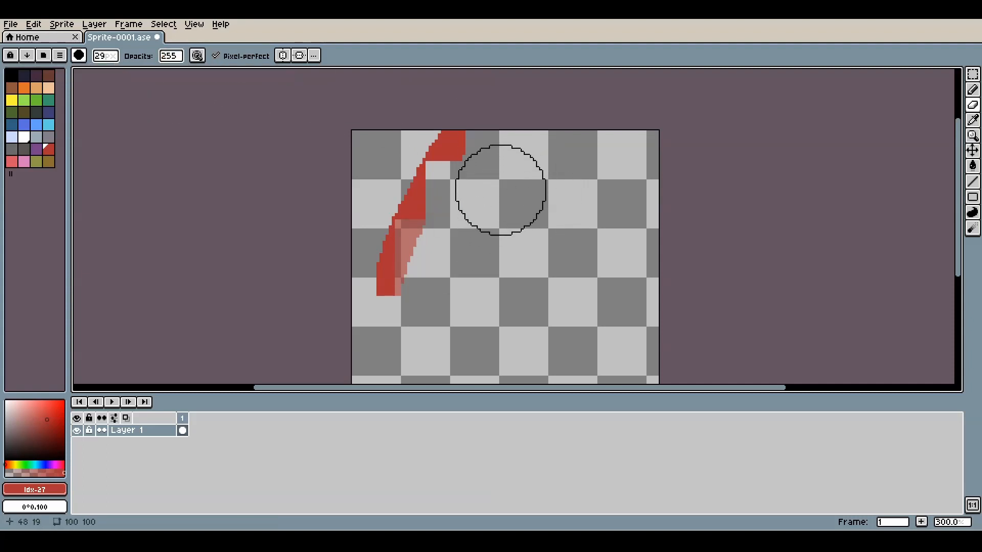
# Step: Stamp a red circle in the canvas's upper right area using the Pencil with a 23 px circular brush at opacity 255
pyautogui.click(973, 92)
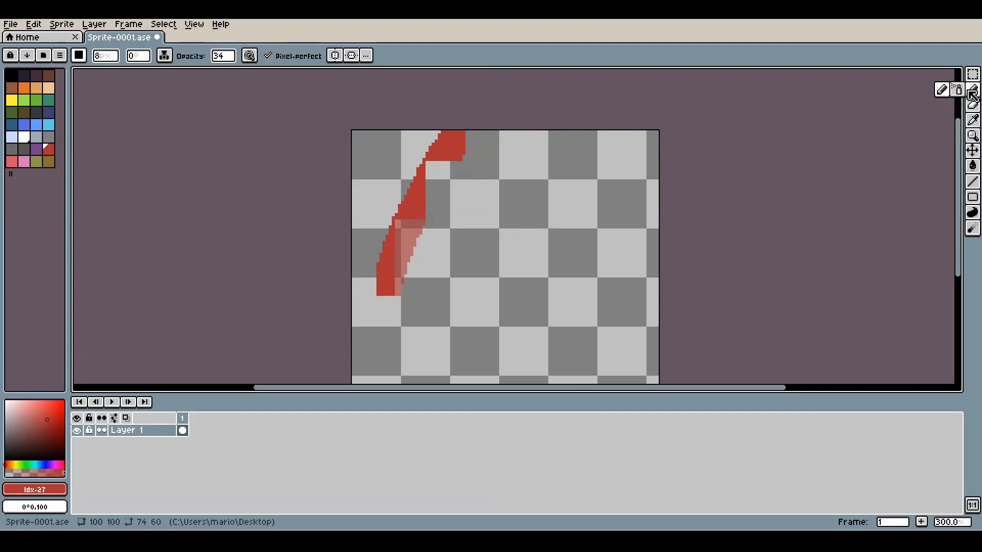
pyautogui.moveTo(117, 61)
pyautogui.mouseDown()
pyautogui.moveTo(105, 66)
pyautogui.moveTo(142, 72)
pyautogui.mouseUp()
pyautogui.click(84, 55)
pyautogui.click(83, 75)
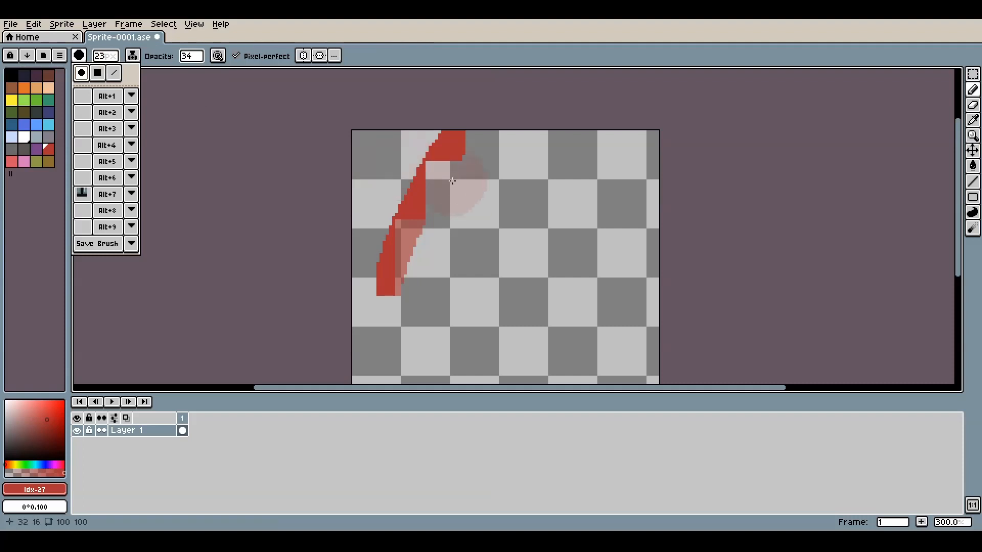
pyautogui.moveTo(194, 56); pyautogui.dragTo(220, 77)
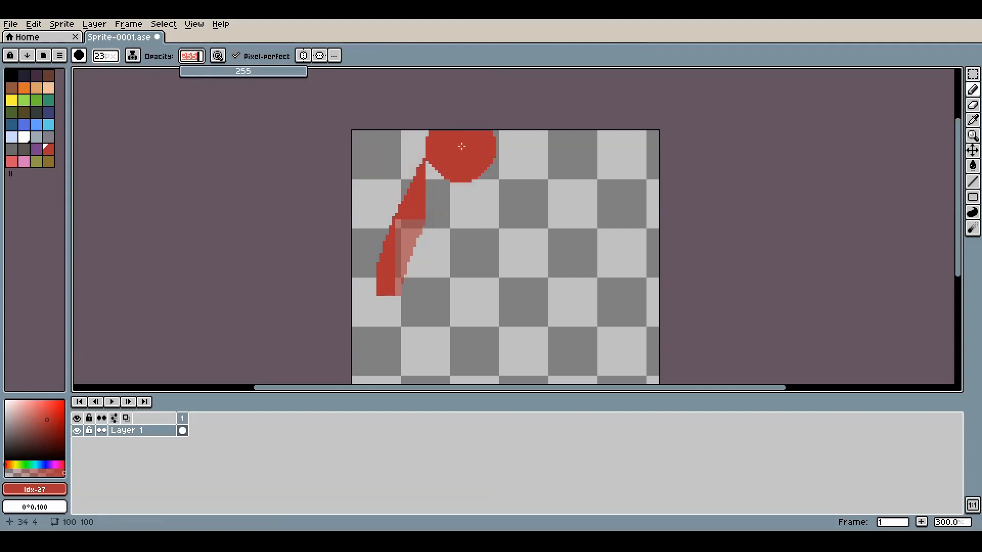
pyautogui.click(550, 181)
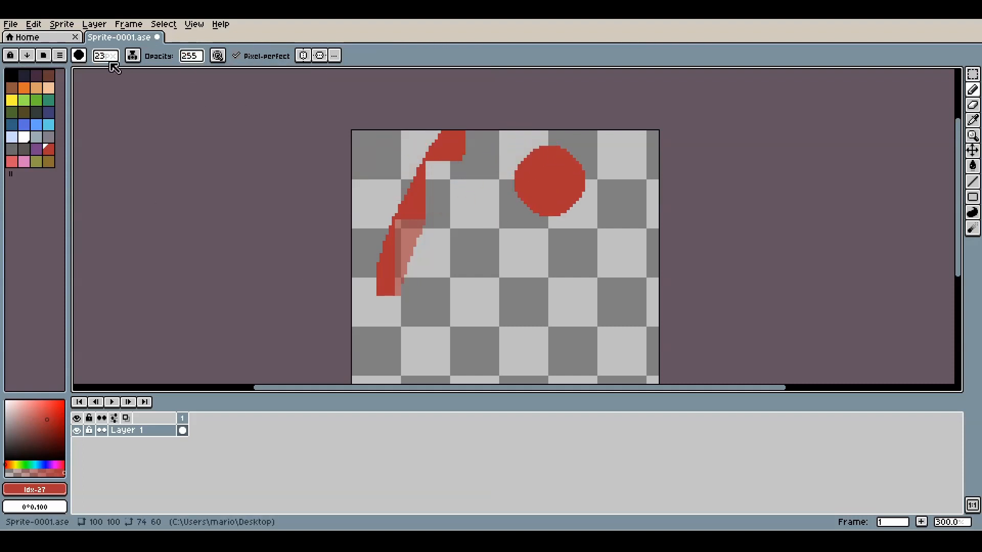
# Step: Change the Pencil's brush to a square and stamp a red square below the circle
pyautogui.click(80, 56)
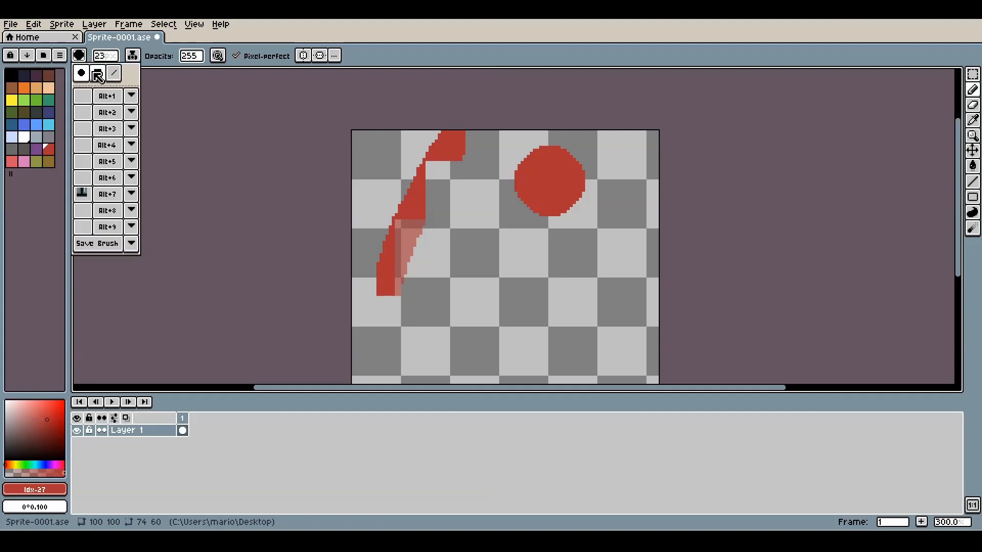
pyautogui.click(97, 73)
pyautogui.click(600, 280)
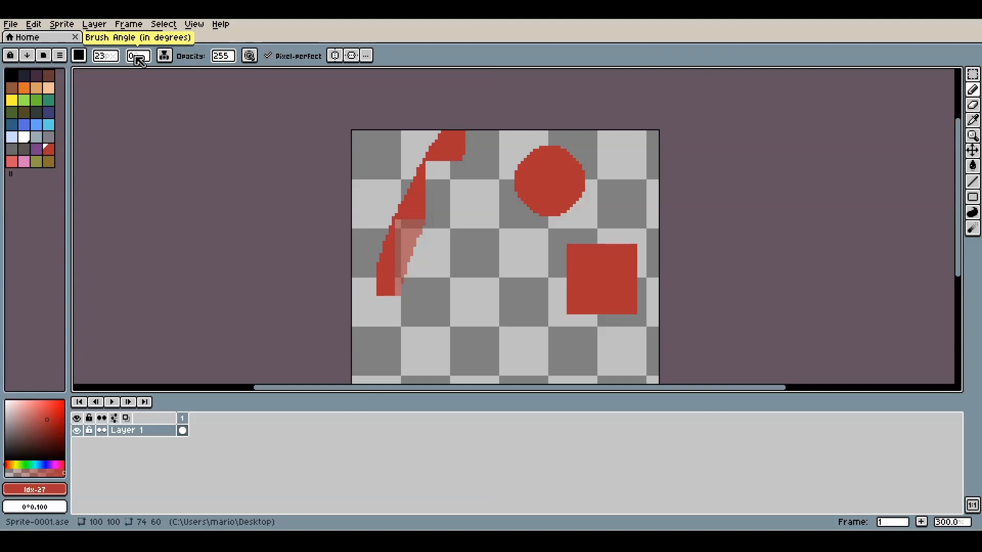
# Step: Stamp a rotated square beside the upright one with the brush angle at -52 degrees, and reset the angle to 0
pyautogui.moveTo(139, 59)
pyautogui.mouseDown()
pyautogui.moveTo(193, 72)
pyautogui.moveTo(175, 72)
pyautogui.mouseUp()
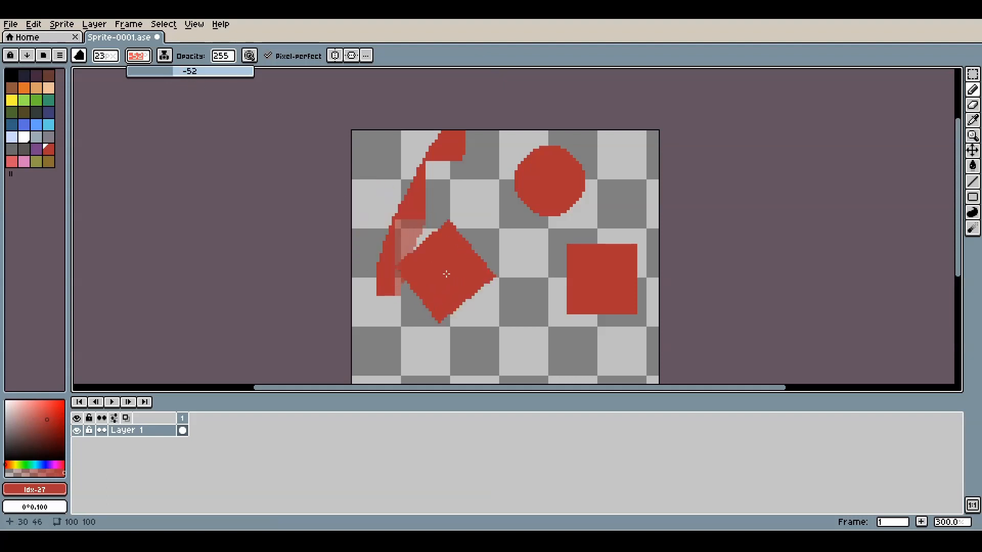
pyautogui.click(498, 287)
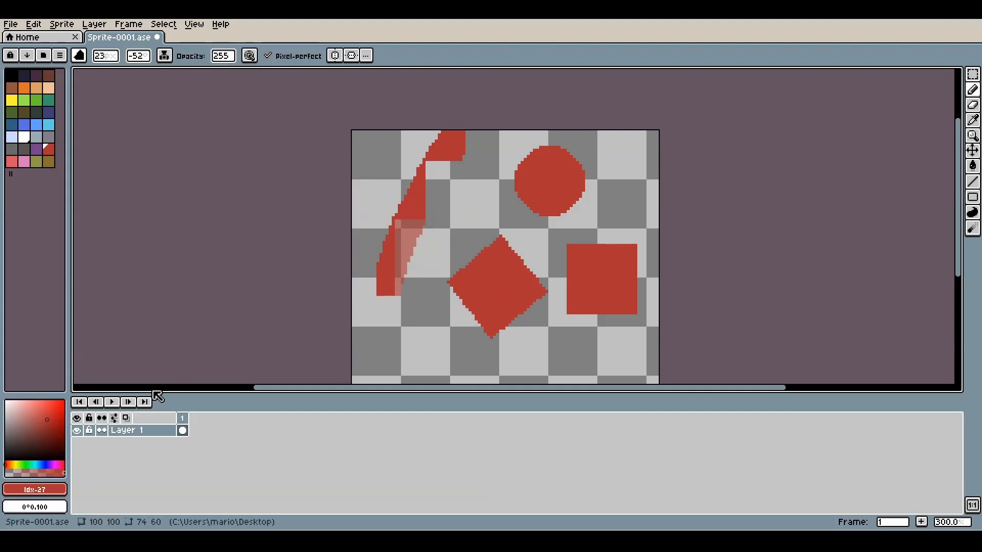
pyautogui.click(137, 55)
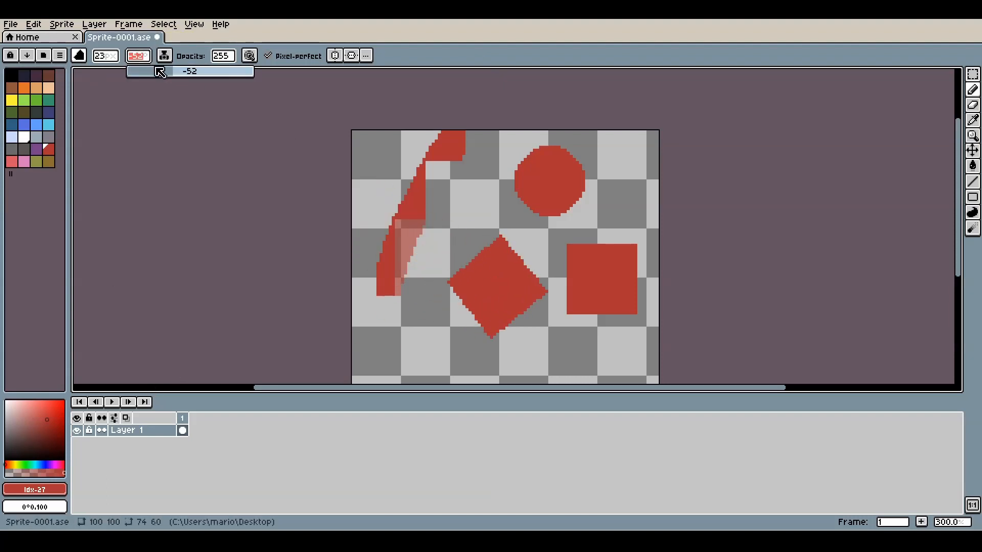
pyautogui.moveTo(160, 72); pyautogui.dragTo(196, 74)
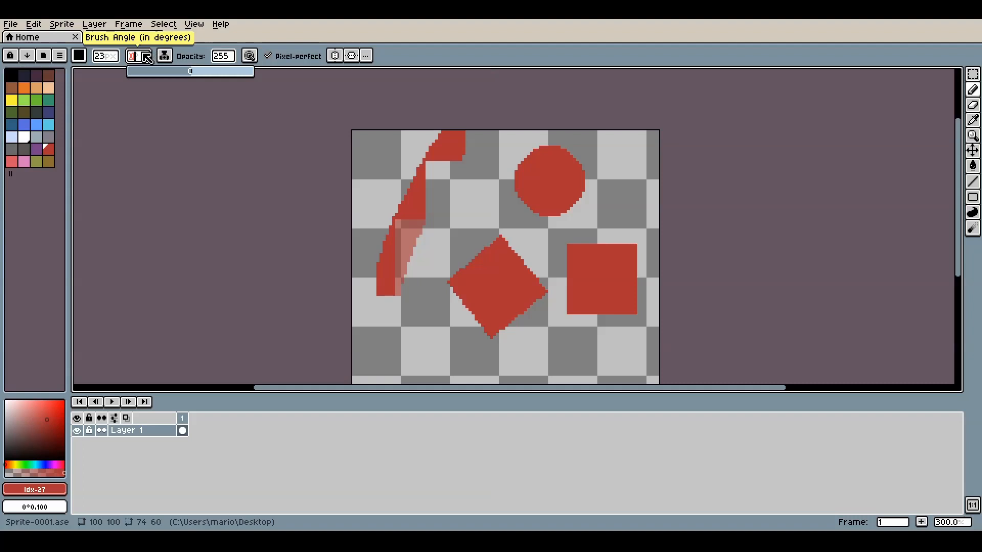
# Step: Draw a wavy red line across the lower canvas with a 1 px circular brush and Pixel-perfect turned off
pyautogui.click(78, 56)
pyautogui.moveTo(106, 59)
pyautogui.mouseDown()
pyautogui.moveTo(143, 70)
pyautogui.moveTo(98, 73)
pyautogui.mouseUp()
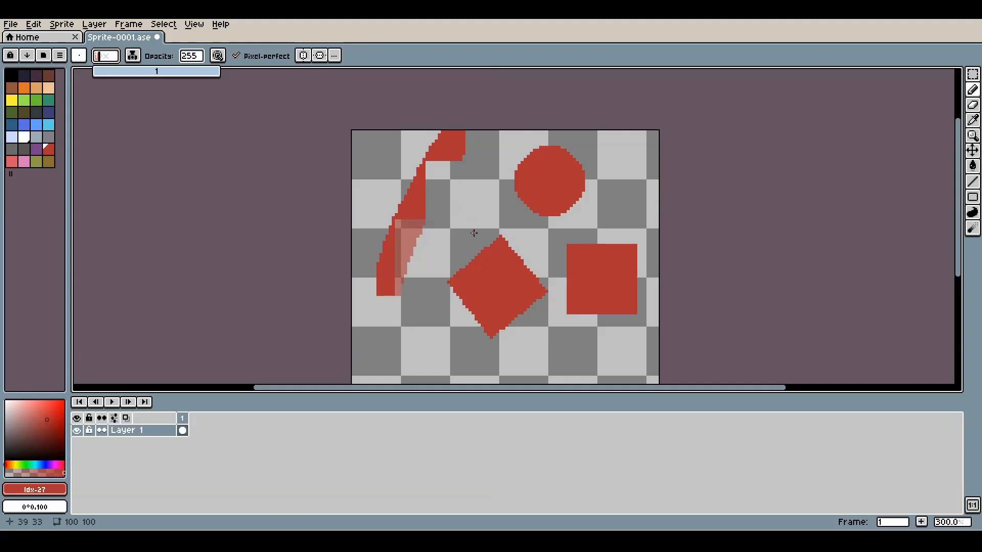
pyautogui.scroll(2, 474, 233)
pyautogui.moveTo(485, 281); pyautogui.dragTo(451, 108)
pyautogui.scroll(-1, 429, 128)
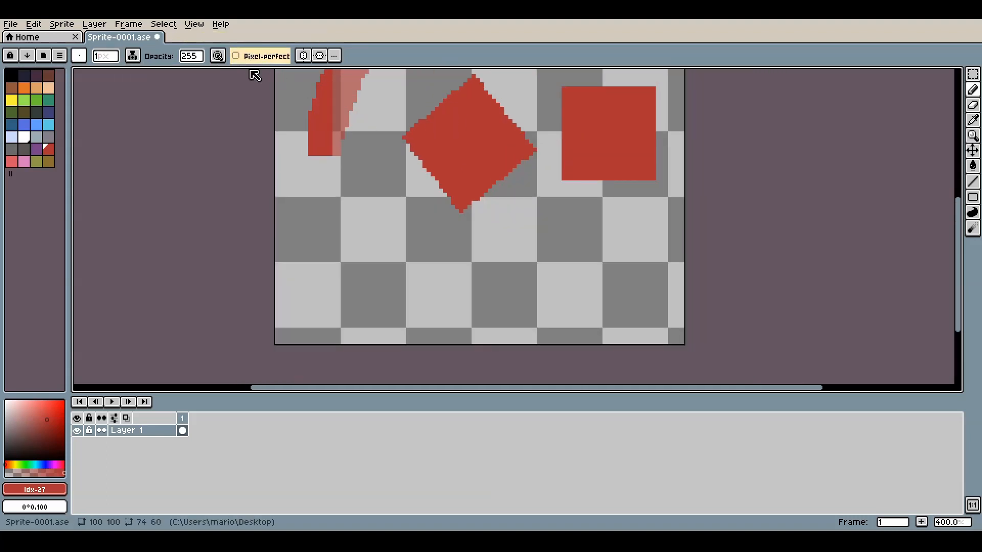
pyautogui.click(240, 56)
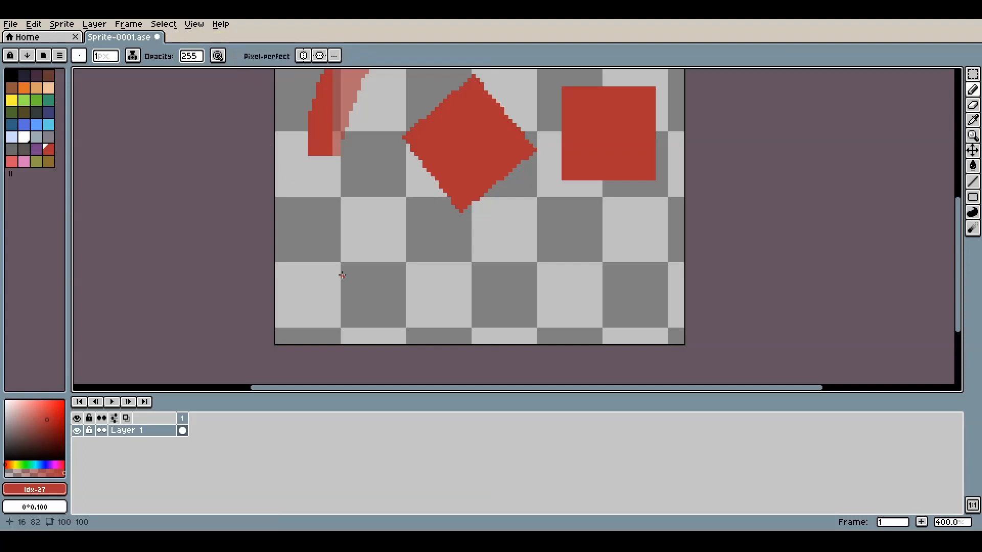
pyautogui.moveTo(313, 305)
pyautogui.mouseDown()
pyautogui.moveTo(338, 247)
pyautogui.moveTo(360, 237)
pyautogui.moveTo(392, 271)
pyautogui.moveTo(440, 232)
pyautogui.moveTo(469, 267)
pyautogui.moveTo(492, 268)
pyautogui.moveTo(499, 235)
pyautogui.moveTo(519, 218)
pyautogui.moveTo(547, 247)
pyautogui.moveTo(566, 241)
pyautogui.moveTo(567, 213)
pyautogui.moveTo(579, 207)
pyautogui.moveTo(612, 243)
pyautogui.moveTo(644, 214)
pyautogui.mouseUp()
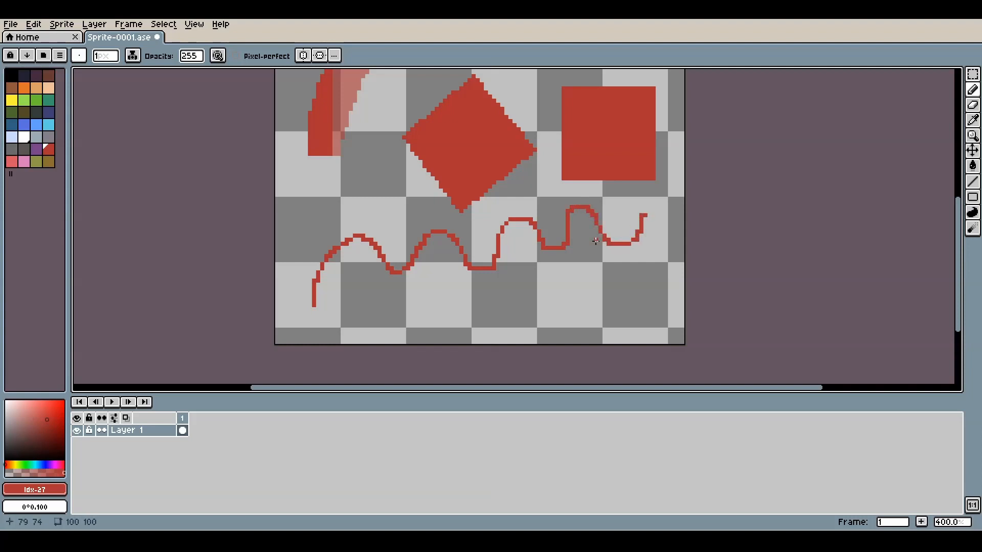
# Step: Choose a bright blue and mark several doubled corner pixels along the left part of the wavy red line
pyautogui.scroll(6, 413, 263)
pyautogui.scroll(-1, 414, 262)
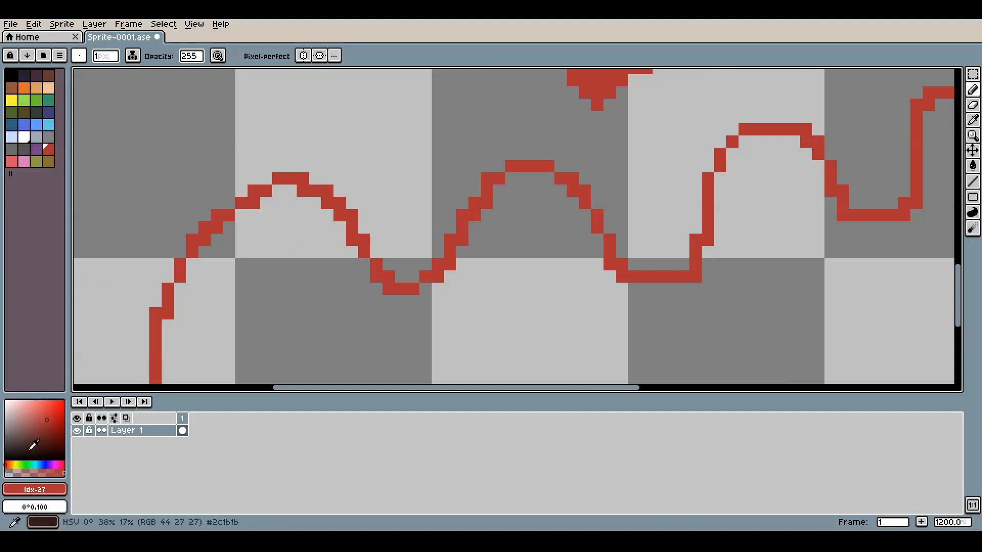
pyautogui.click(38, 465)
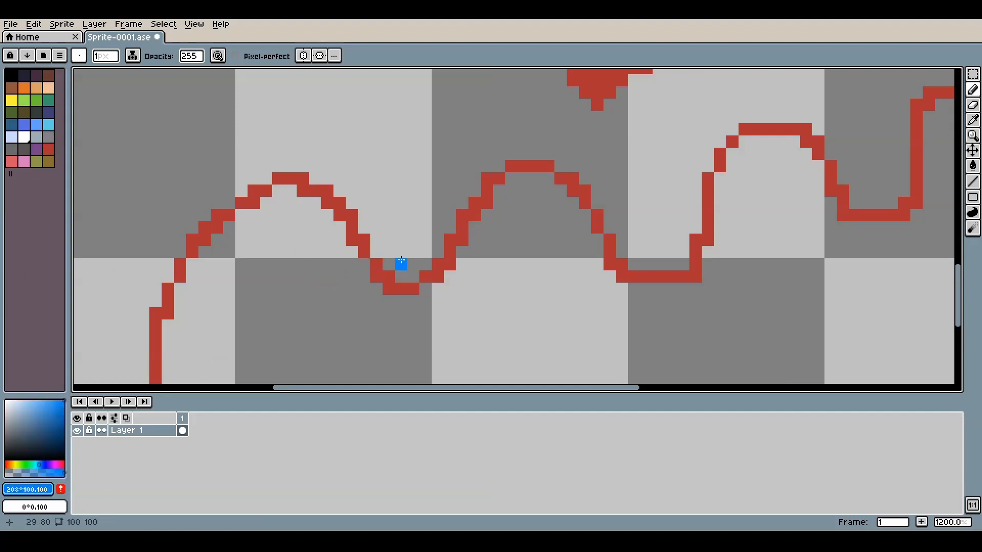
pyautogui.click(462, 225)
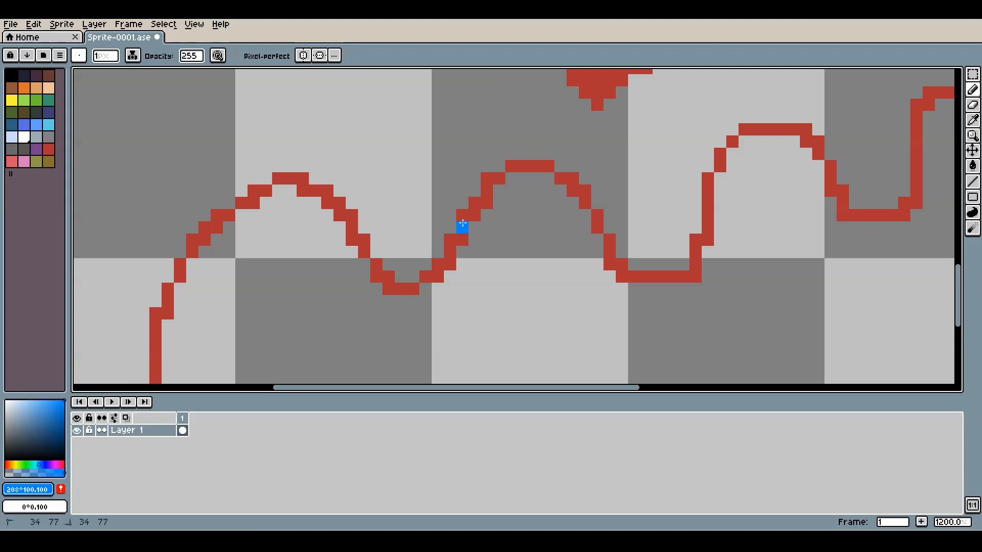
pyautogui.moveTo(462, 231); pyautogui.dragTo(454, 247)
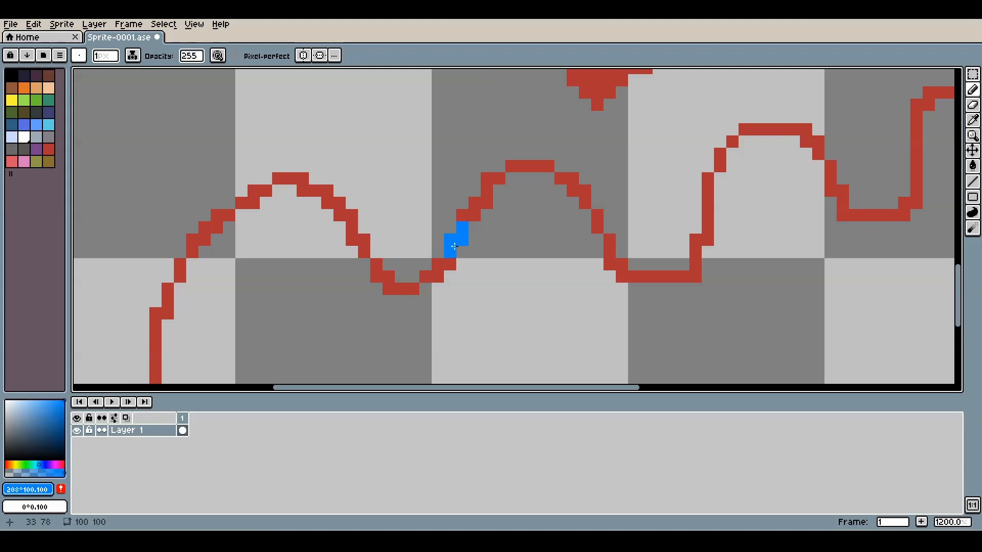
pyautogui.moveTo(387, 278)
pyautogui.mouseDown()
pyautogui.moveTo(388, 286)
pyautogui.moveTo(377, 277)
pyautogui.mouseUp()
pyautogui.click(383, 272)
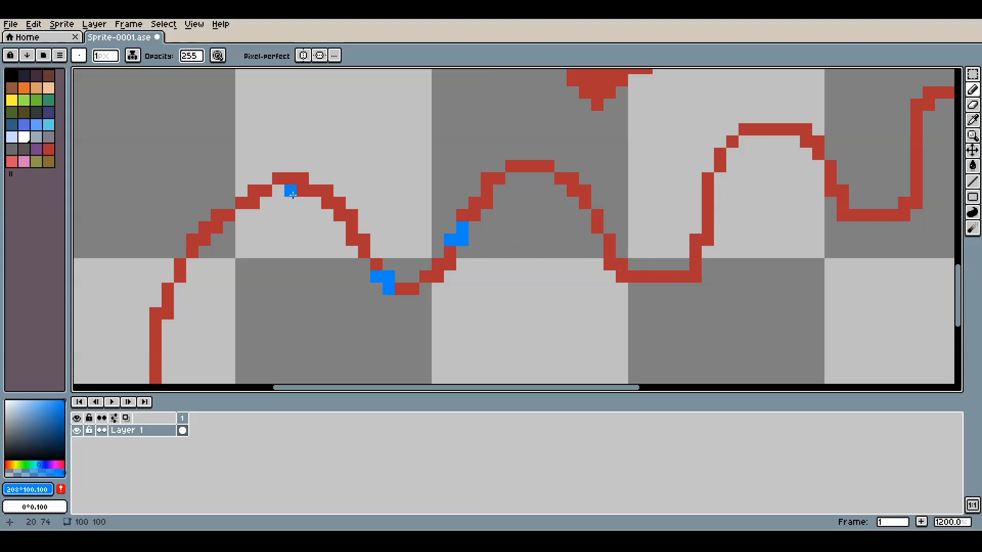
pyautogui.moveTo(311, 191); pyautogui.dragTo(303, 190)
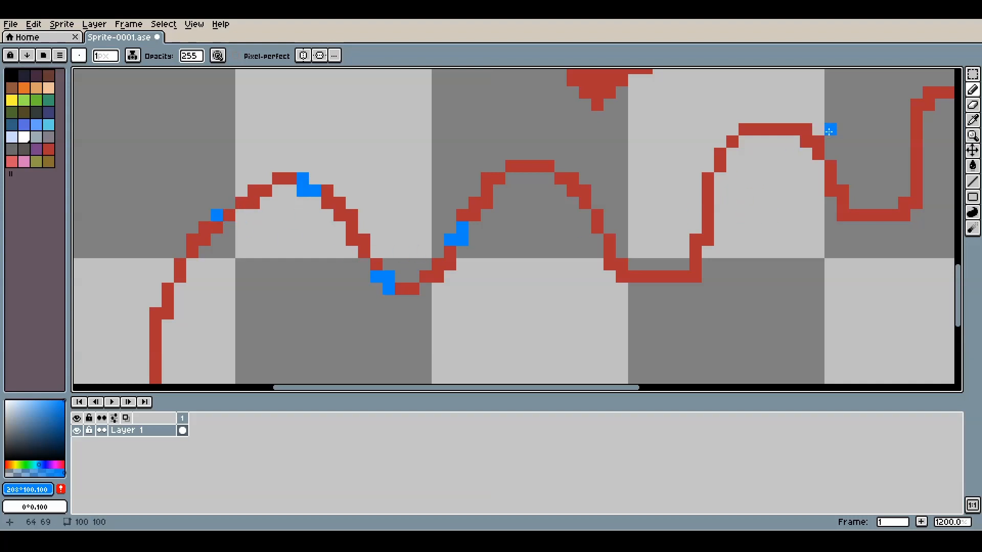
# Step: Turn on Pixel-perfect and draw a wavy blue line beneath the red one
pyautogui.moveTo(860, 204); pyautogui.dragTo(683, 136)
pyautogui.scroll(-2, 673, 142)
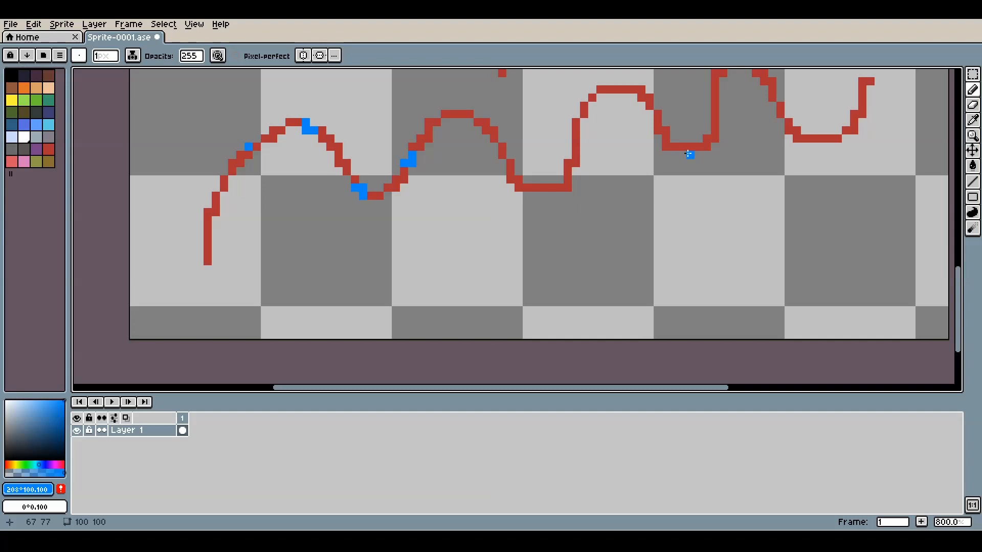
pyautogui.click(239, 57)
pyautogui.hscroll(5, 539, 160)
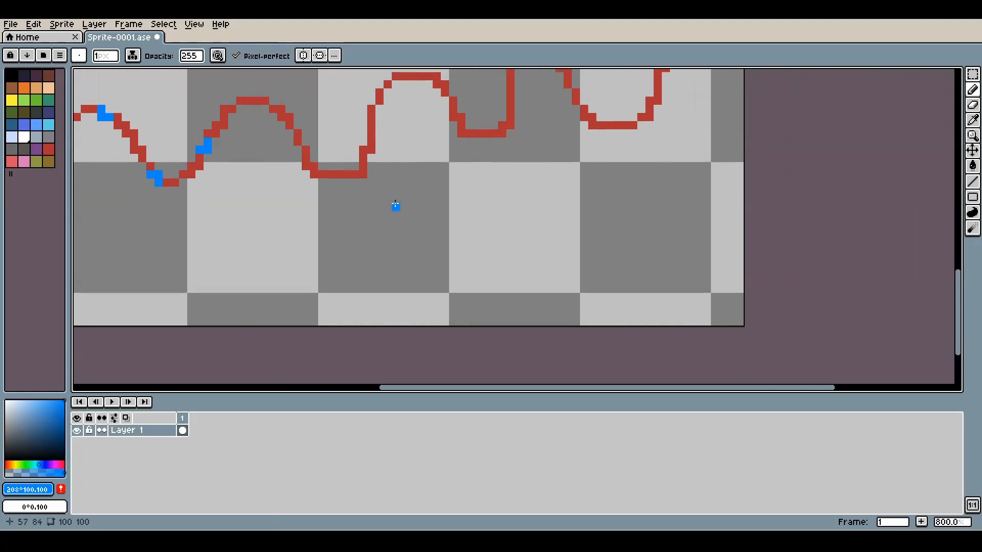
pyautogui.moveTo(201, 281)
pyautogui.mouseDown()
pyautogui.moveTo(247, 248)
pyautogui.moveTo(320, 223)
pyautogui.moveTo(394, 266)
pyautogui.moveTo(433, 265)
pyautogui.moveTo(473, 197)
pyautogui.moveTo(548, 185)
pyautogui.moveTo(578, 261)
pyautogui.moveTo(633, 272)
pyautogui.moveTo(668, 201)
pyautogui.moveTo(702, 173)
pyautogui.mouseUp()
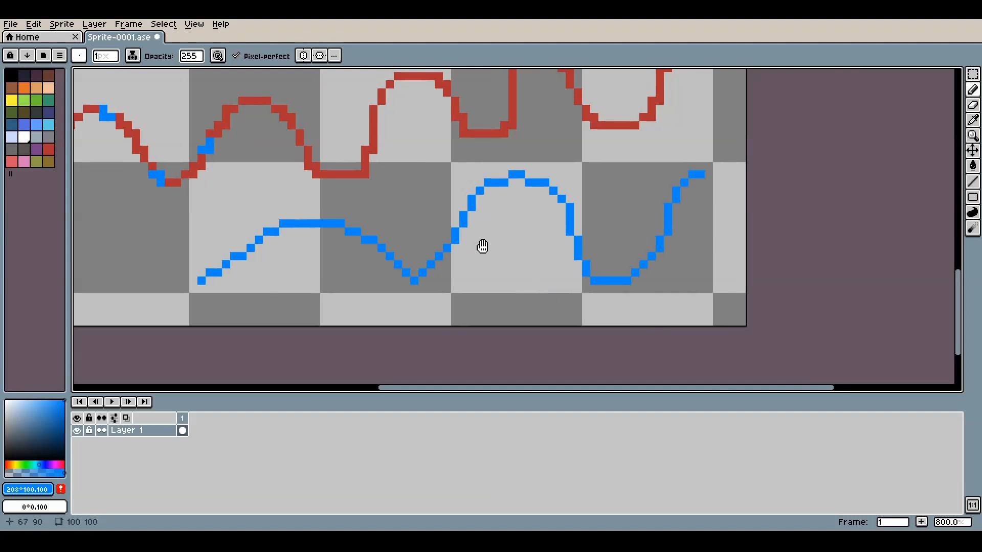
pyautogui.hscroll(-3, 562, 251)
pyautogui.scroll(1, 563, 250)
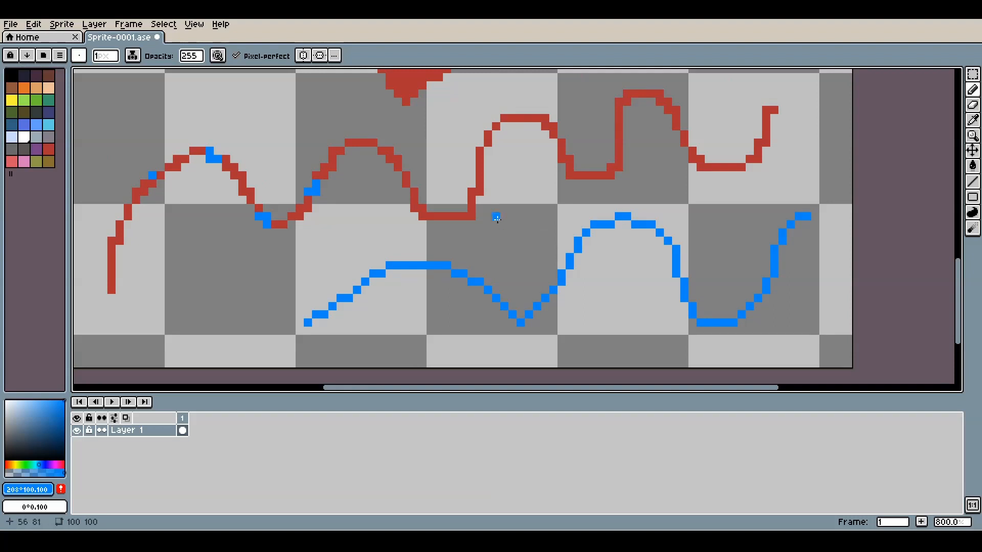
pyautogui.scroll(-1, 480, 216)
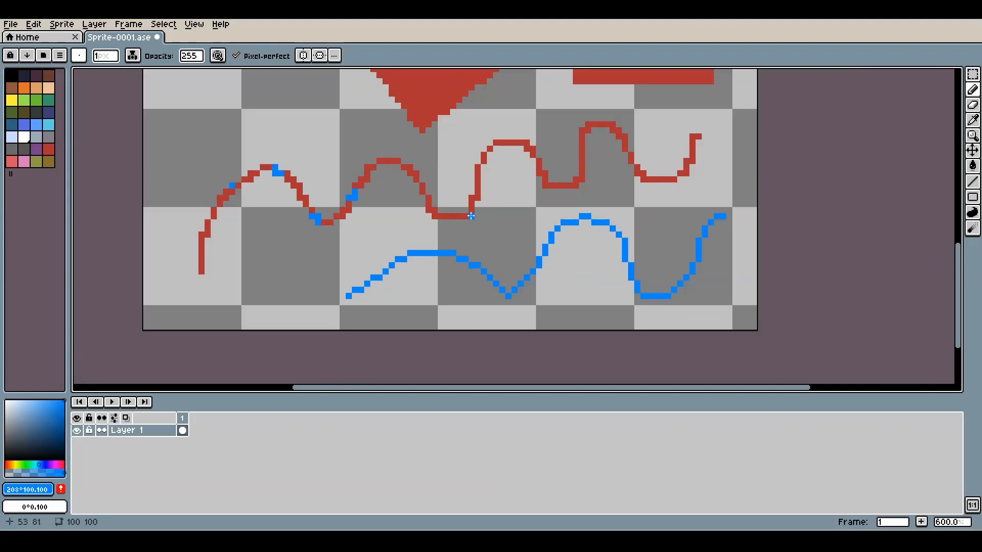
pyautogui.moveTo(473, 212); pyautogui.dragTo(508, 314)
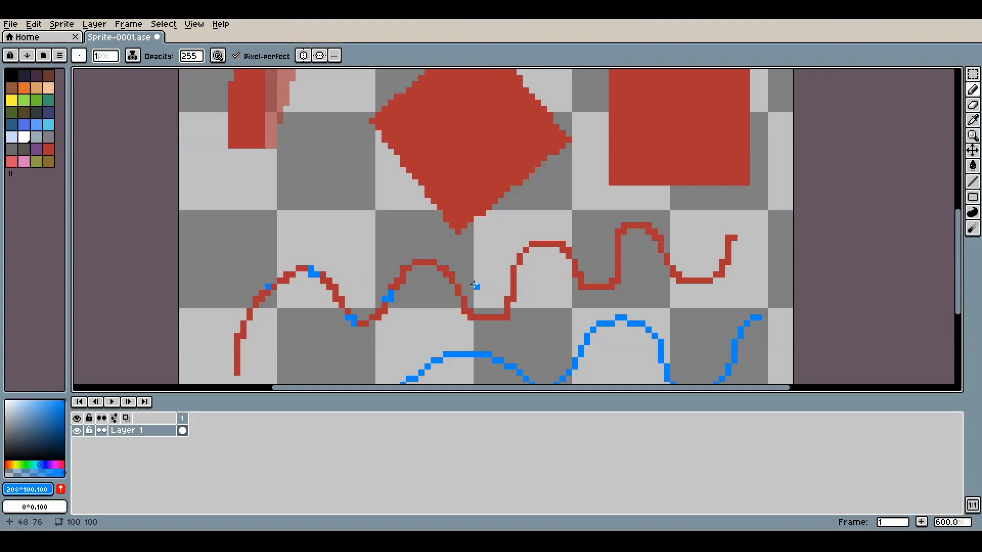
# Step: Circle two corner sections of the wavy red line in blue, one near its middle and one on its rightmost peak
pyautogui.moveTo(476, 286)
pyautogui.mouseDown()
pyautogui.moveTo(456, 298)
pyautogui.moveTo(459, 330)
pyautogui.moveTo(491, 318)
pyautogui.moveTo(475, 282)
pyautogui.mouseUp()
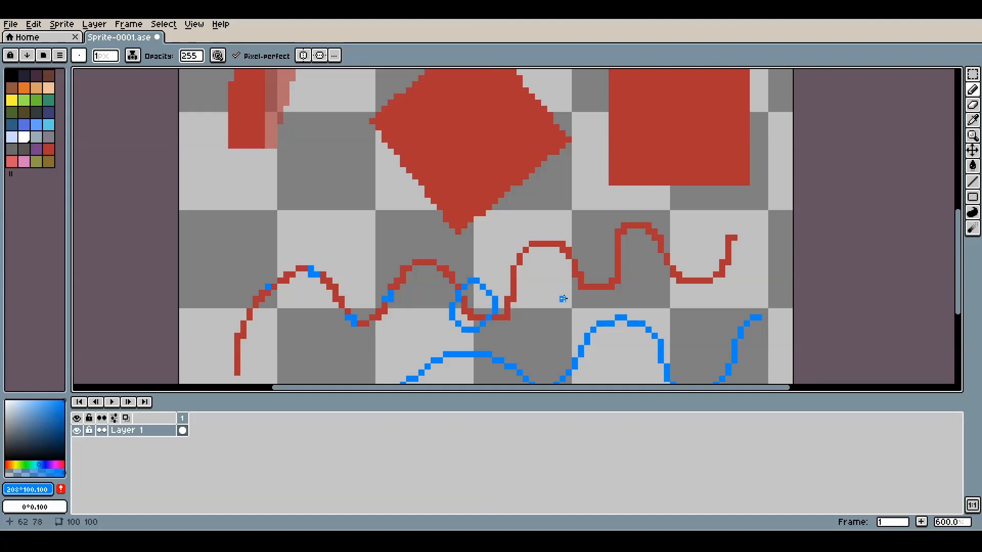
pyautogui.moveTo(653, 230)
pyautogui.mouseDown()
pyautogui.moveTo(641, 221)
pyautogui.moveTo(655, 250)
pyautogui.moveTo(660, 215)
pyautogui.moveTo(649, 213)
pyautogui.mouseUp()
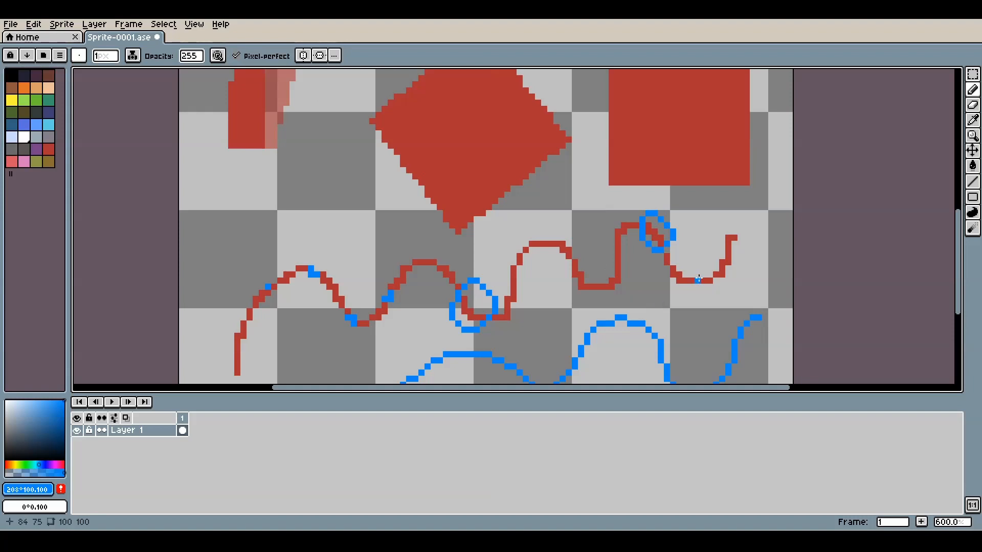
pyautogui.scroll(-1, 570, 226)
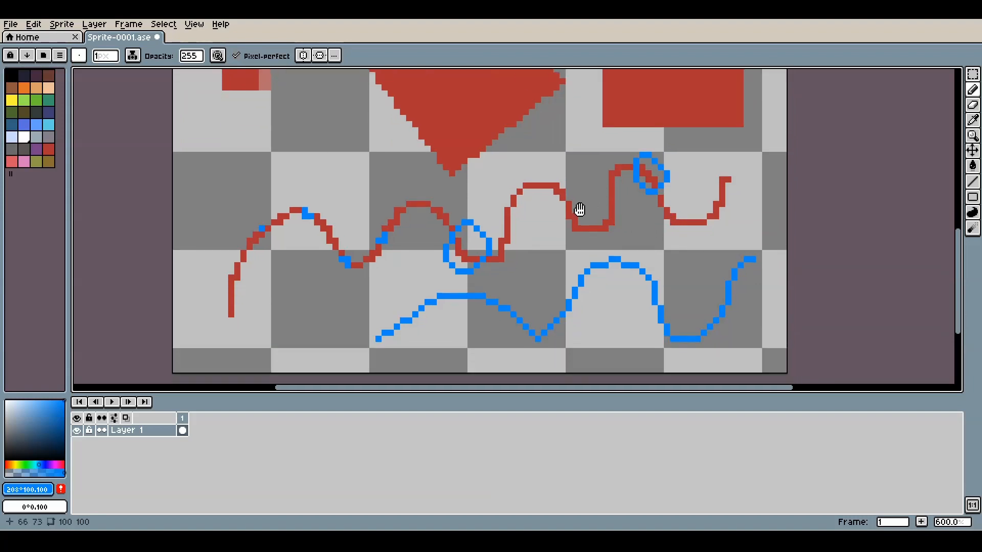
# Step: Erase all the red shapes and the red and blue lines from the canvas with the 29 px round Eraser
pyautogui.click(973, 105)
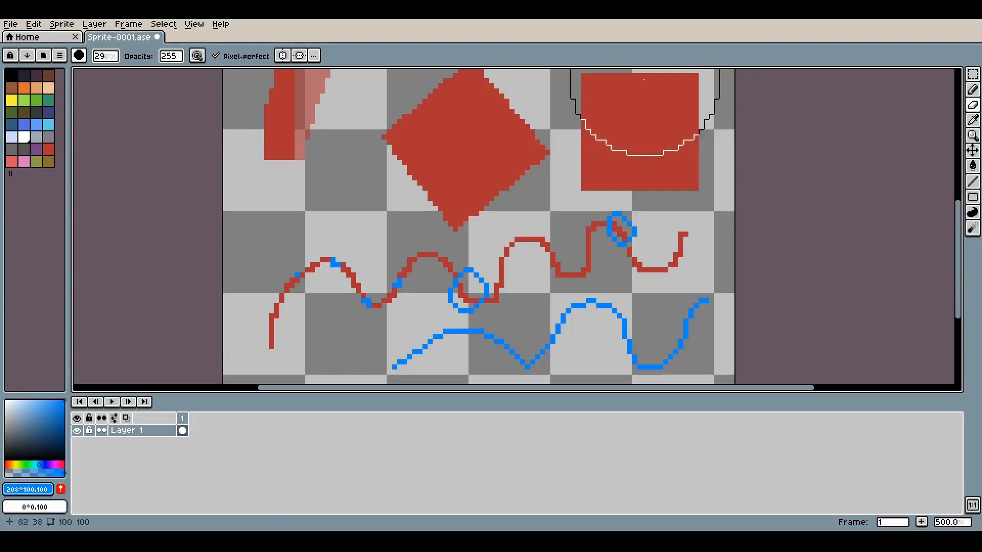
pyautogui.click(518, 149)
pyautogui.moveTo(518, 149)
pyautogui.mouseDown()
pyautogui.moveTo(172, 132)
pyautogui.moveTo(237, 169)
pyautogui.moveTo(256, 296)
pyautogui.moveTo(554, 267)
pyautogui.moveTo(715, 215)
pyautogui.moveTo(625, 168)
pyautogui.moveTo(614, 288)
pyautogui.mouseUp()
pyautogui.moveTo(678, 205)
pyautogui.mouseDown()
pyautogui.moveTo(581, 243)
pyautogui.moveTo(583, 165)
pyautogui.moveTo(614, 297)
pyautogui.mouseUp()
pyautogui.moveTo(648, 180)
pyautogui.mouseDown()
pyautogui.moveTo(551, 268)
pyautogui.moveTo(264, 246)
pyautogui.moveTo(464, 291)
pyautogui.mouseUp()
pyautogui.scroll(-1, 506, 255)
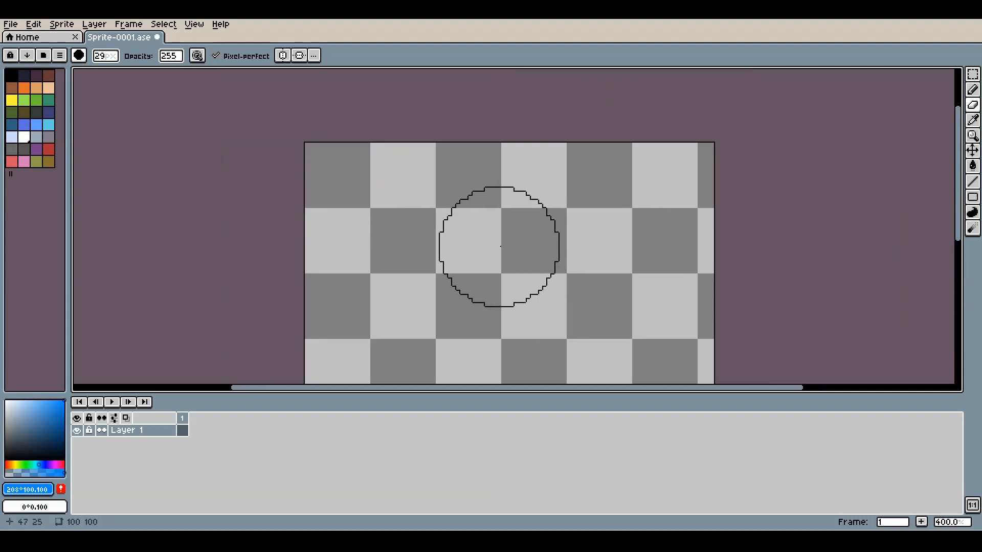
pyautogui.moveTo(526, 286); pyautogui.dragTo(509, 194)
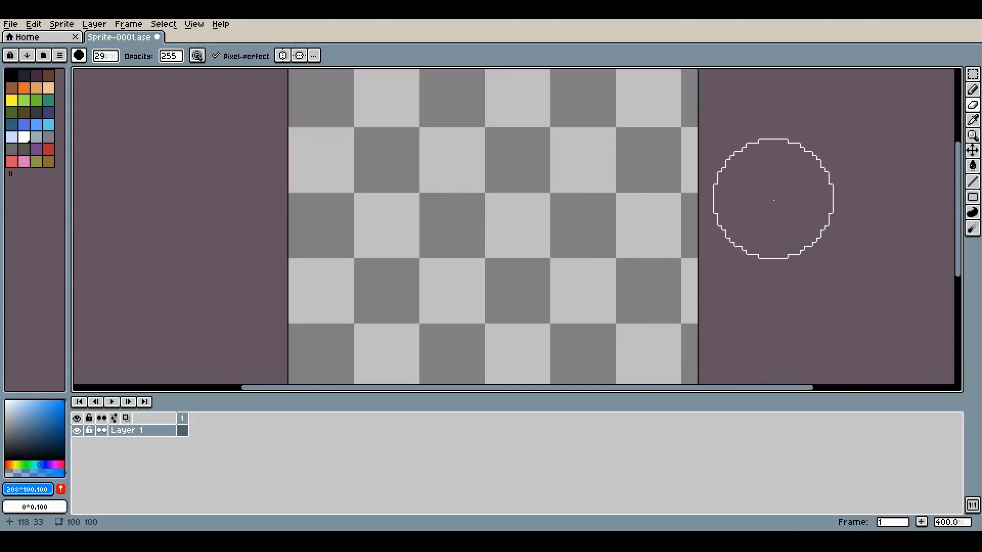